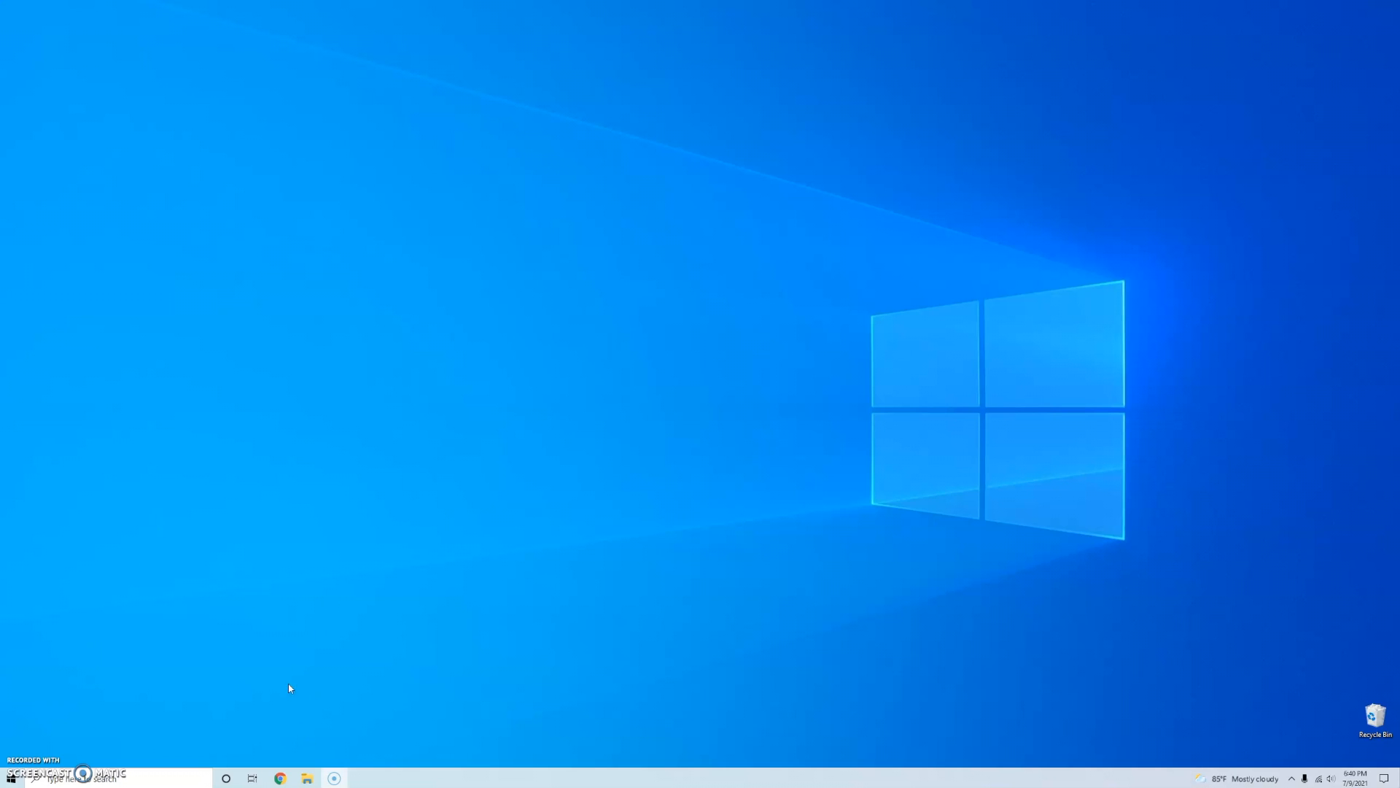
# - Open Chrome and download the Windows x86_64 Eclipse Installer 2021-06 R from the Eclipse Installer page
pyautogui.click(280, 778)
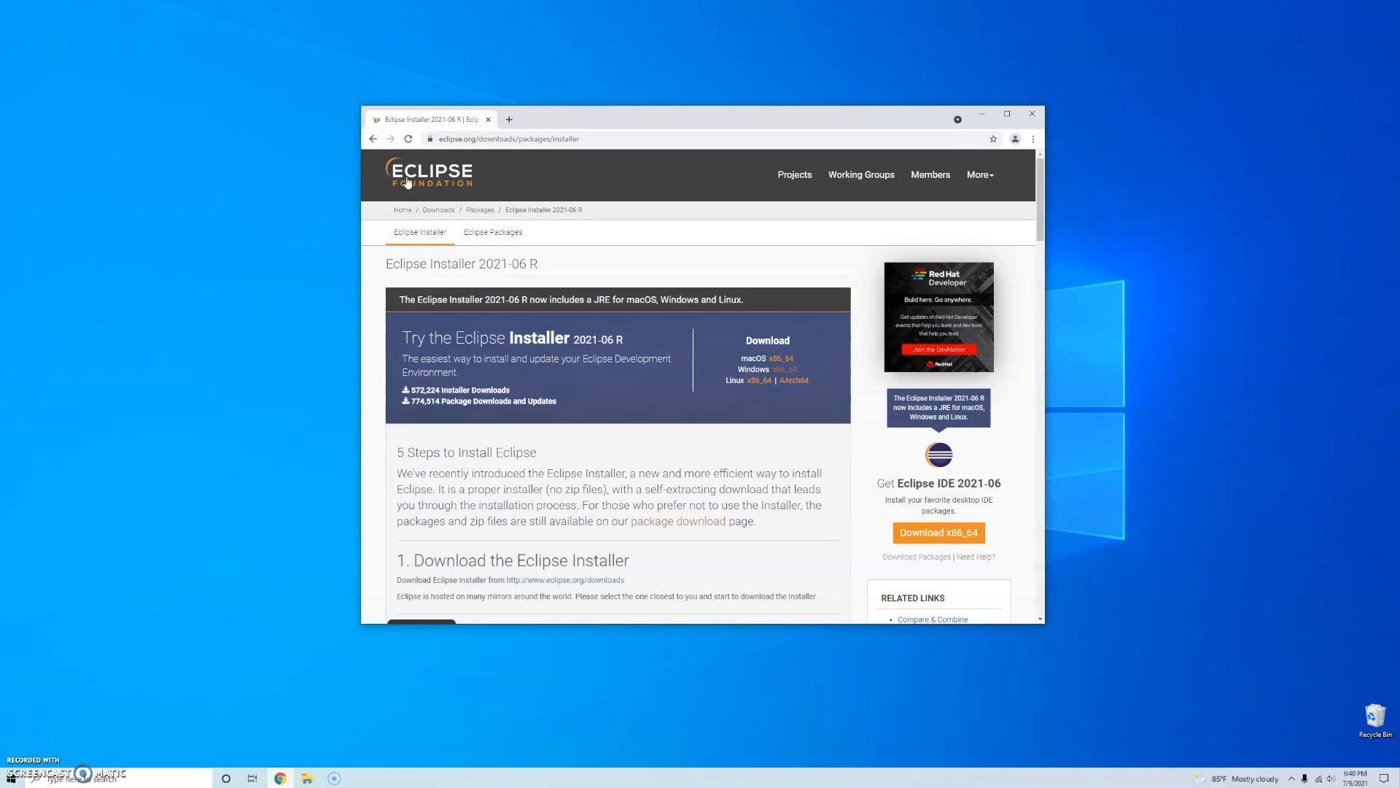
pyautogui.click(511, 139)
pyautogui.click(550, 233)
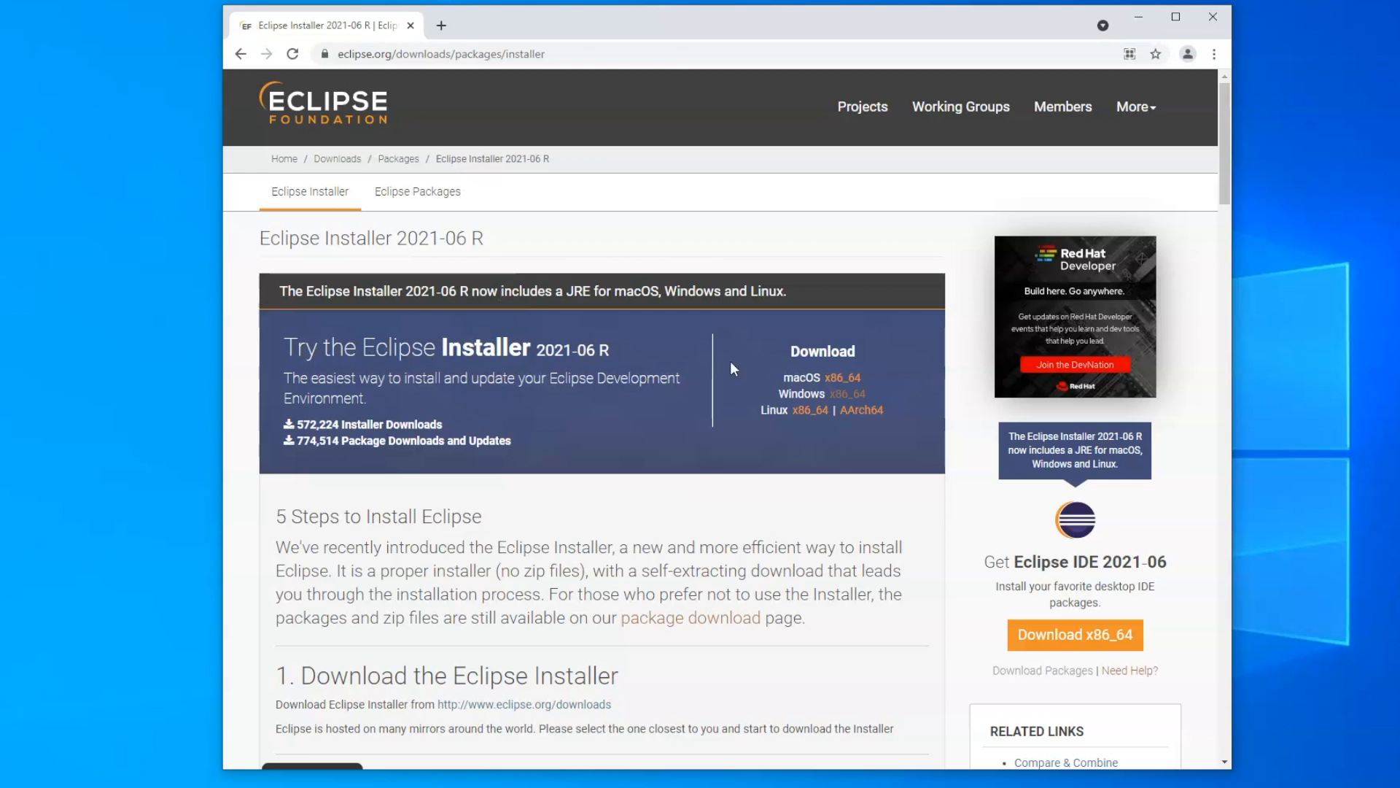
pyautogui.moveTo(782, 346); pyautogui.dragTo(902, 414)
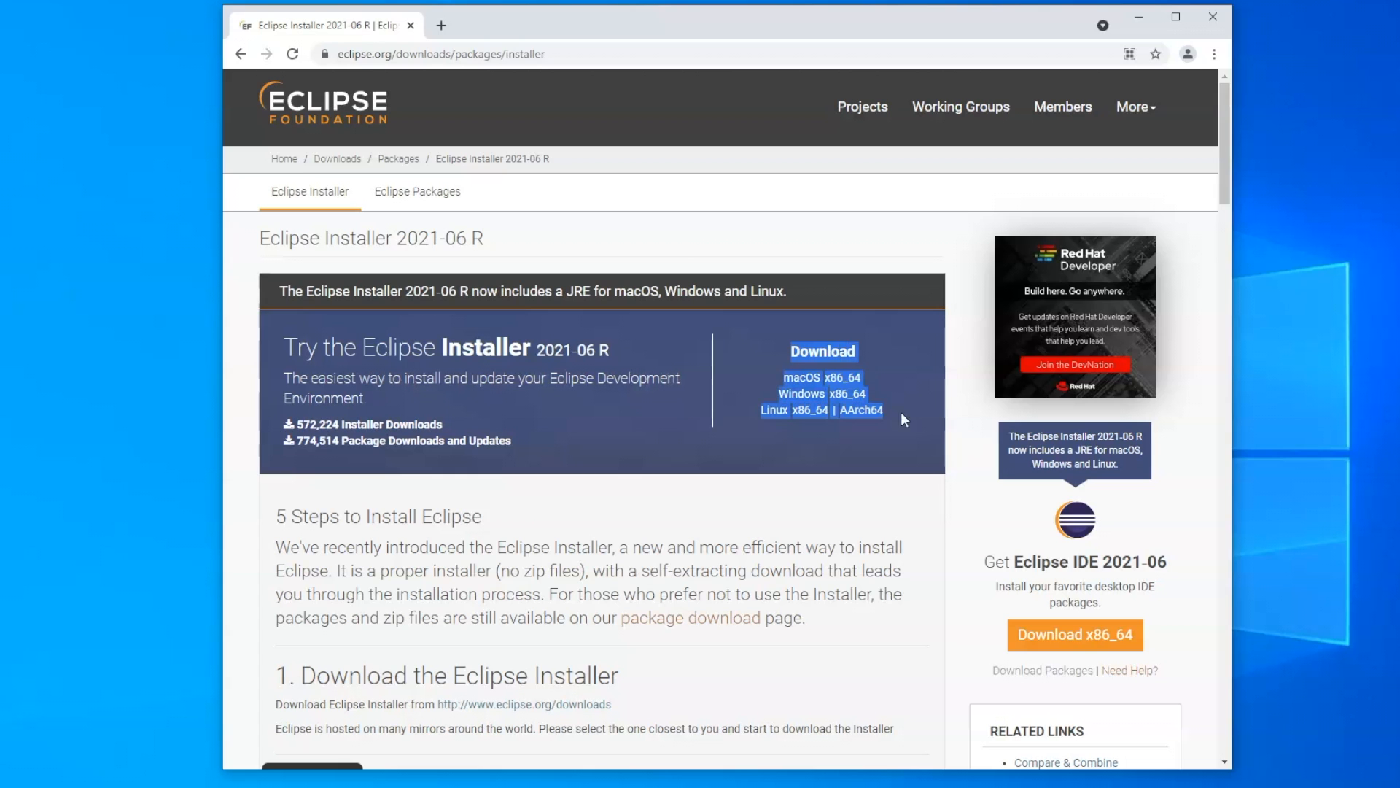
pyautogui.click(846, 394)
pyautogui.click(642, 286)
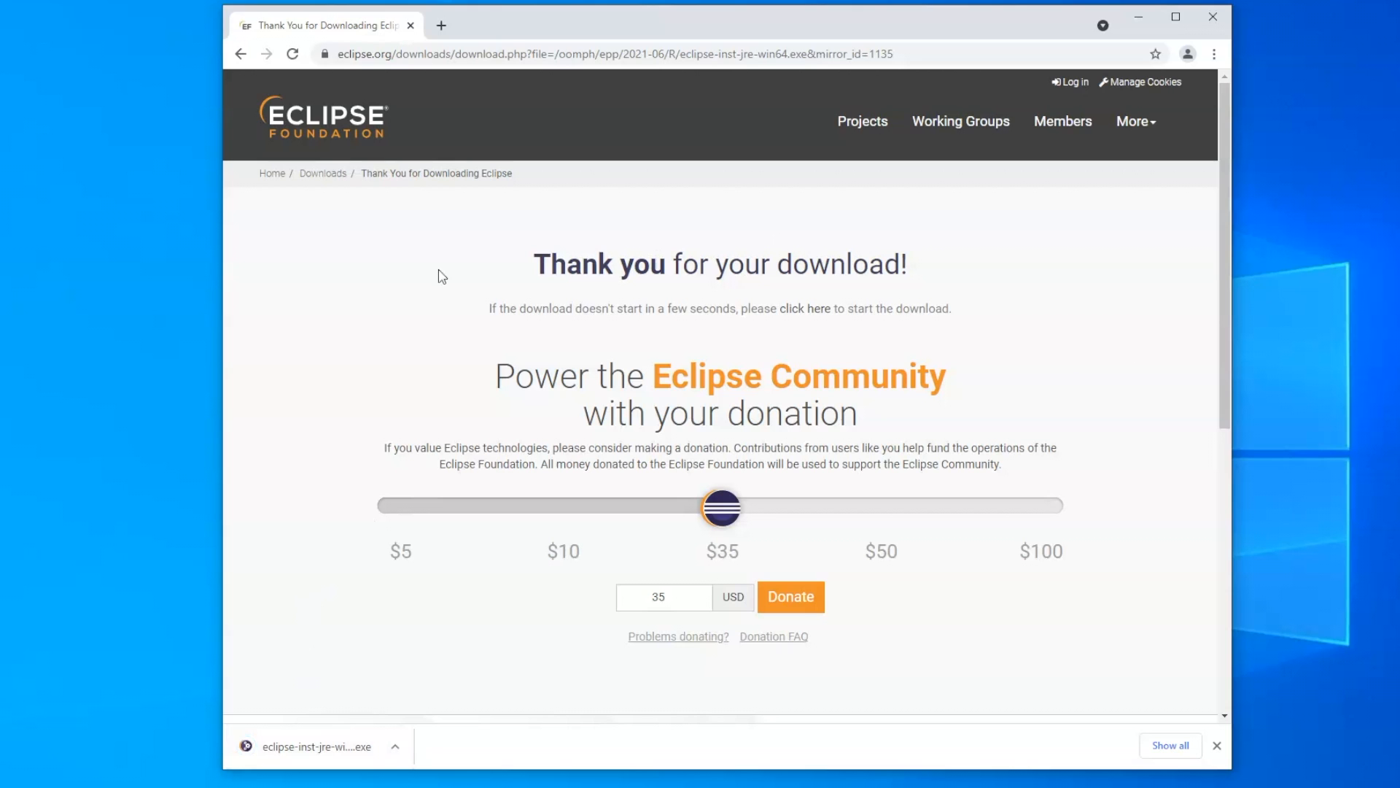
# - Run the downloaded Eclipse installer, minimize the browser and choose Eclipse IDE for Java Developers
pyautogui.click(315, 757)
pyautogui.click(1139, 16)
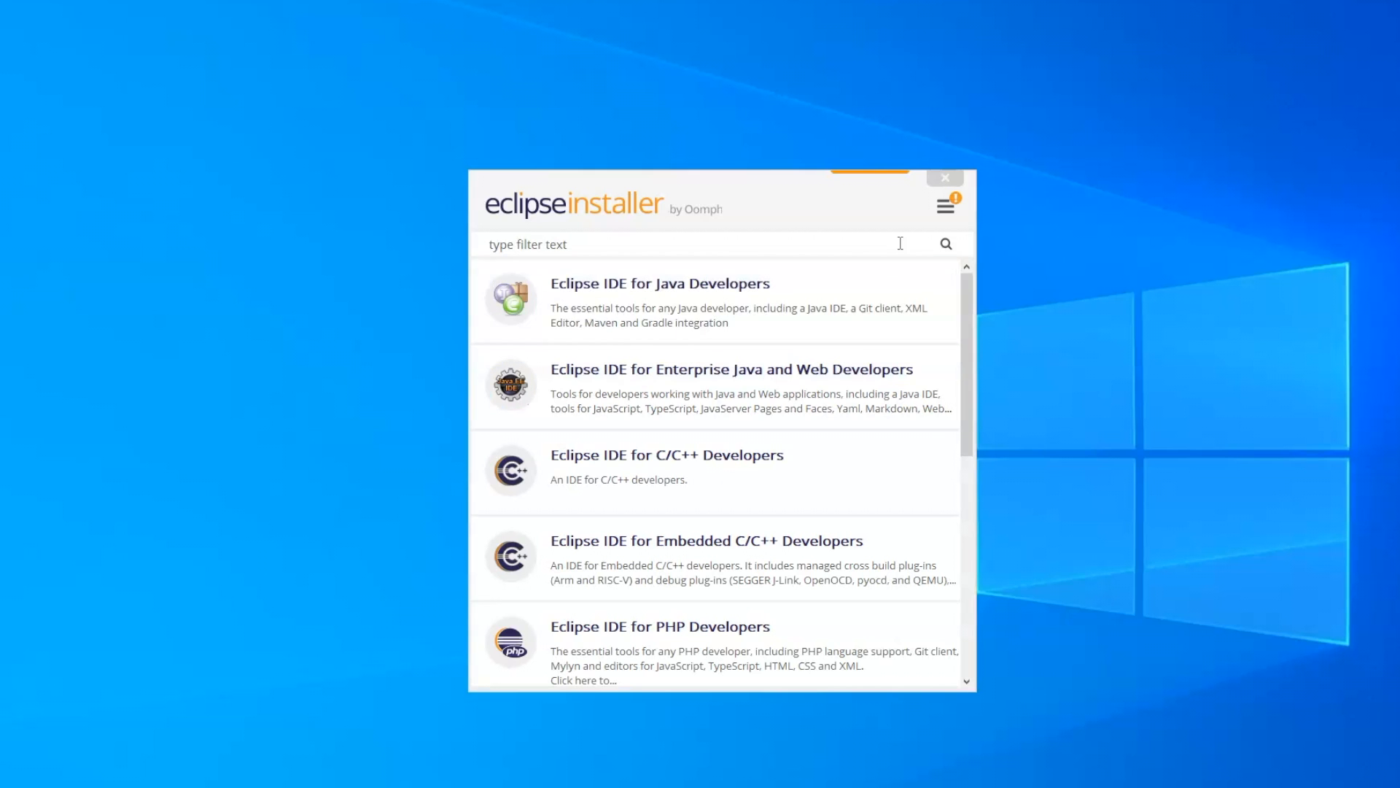
pyautogui.moveTo(966, 300)
pyautogui.mouseDown()
pyautogui.moveTo(954, 563)
pyautogui.moveTo(956, 282)
pyautogui.mouseUp()
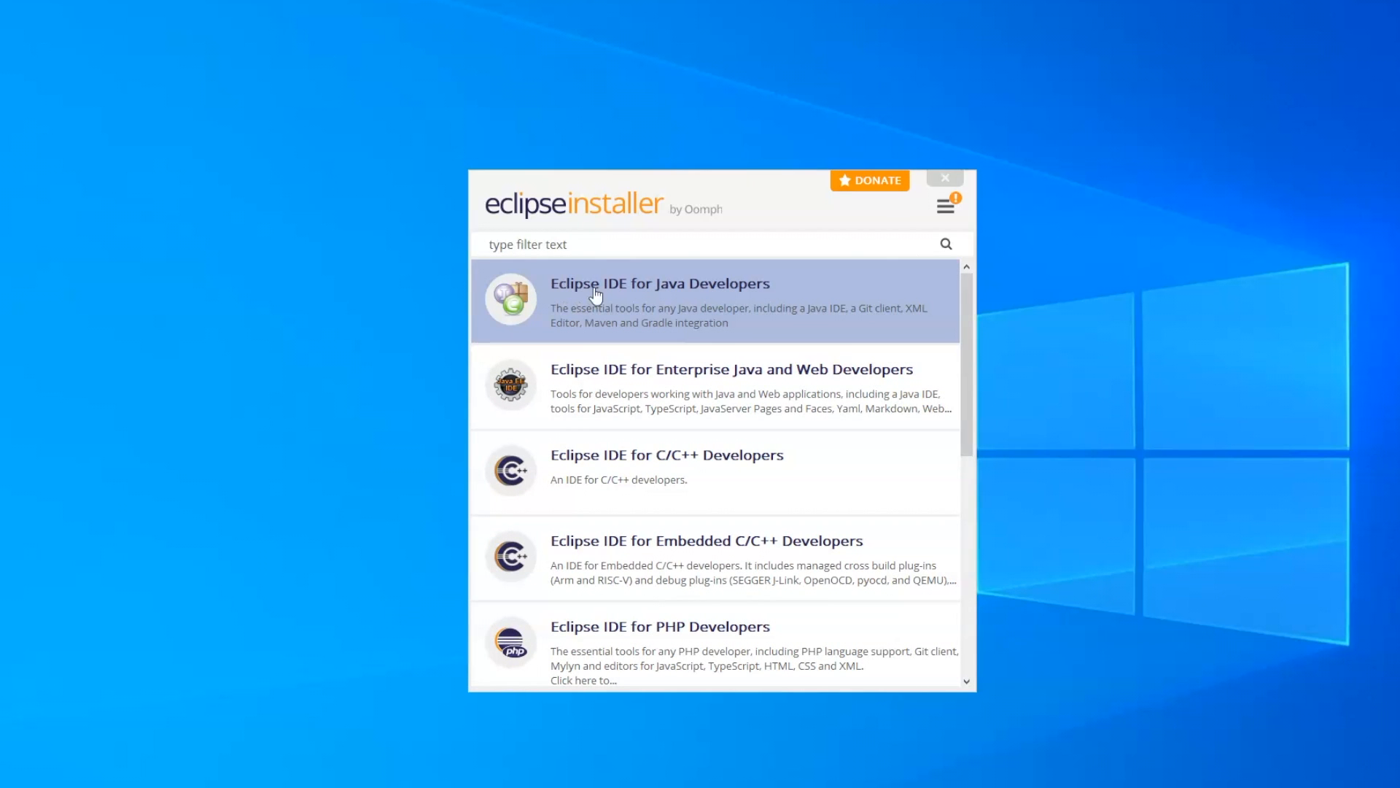
pyautogui.click(681, 291)
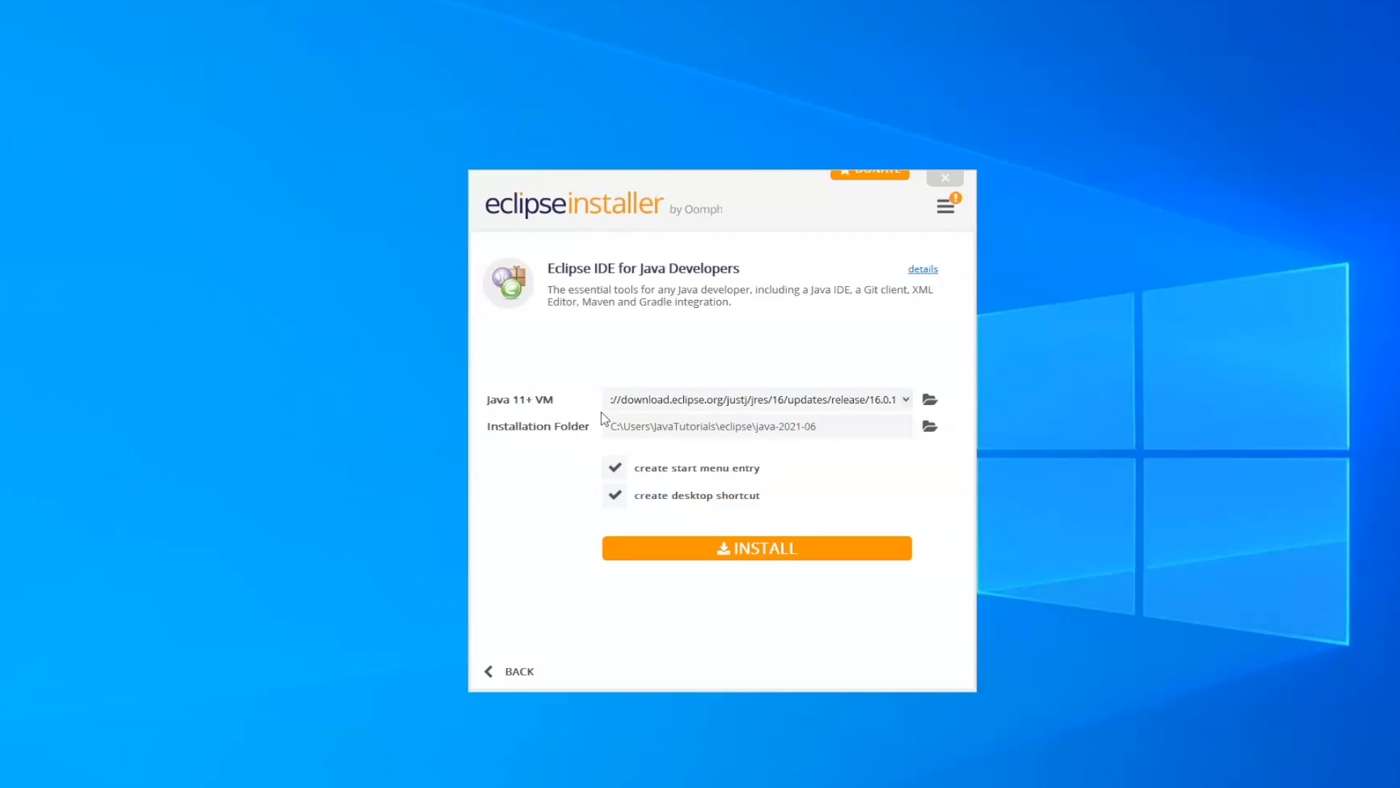
# - Install the Java IDE without a start menu entry and accept the Eclipse Foundation Software User Agreement
pyautogui.click(616, 471)
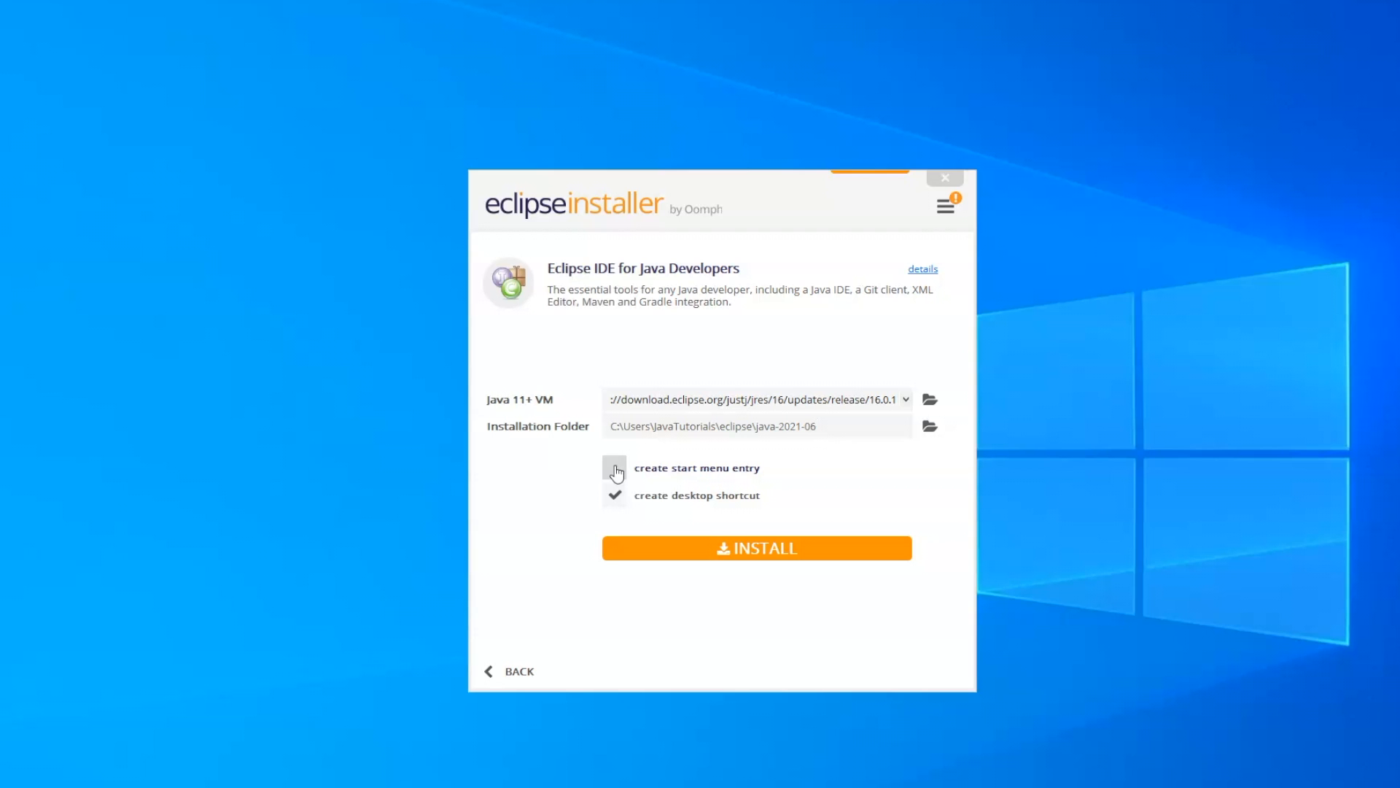
pyautogui.click(725, 549)
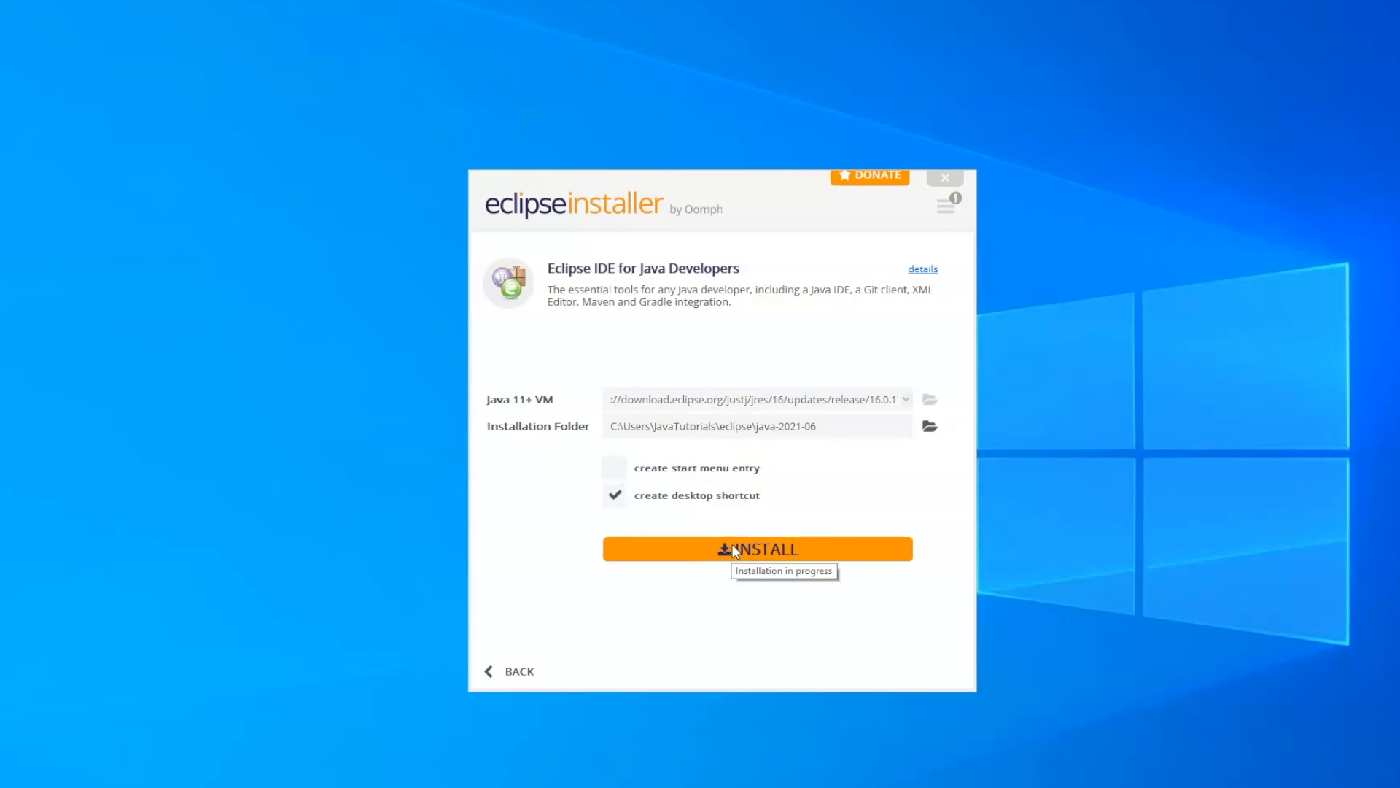
pyautogui.moveTo(988, 169); pyautogui.dragTo(974, 544)
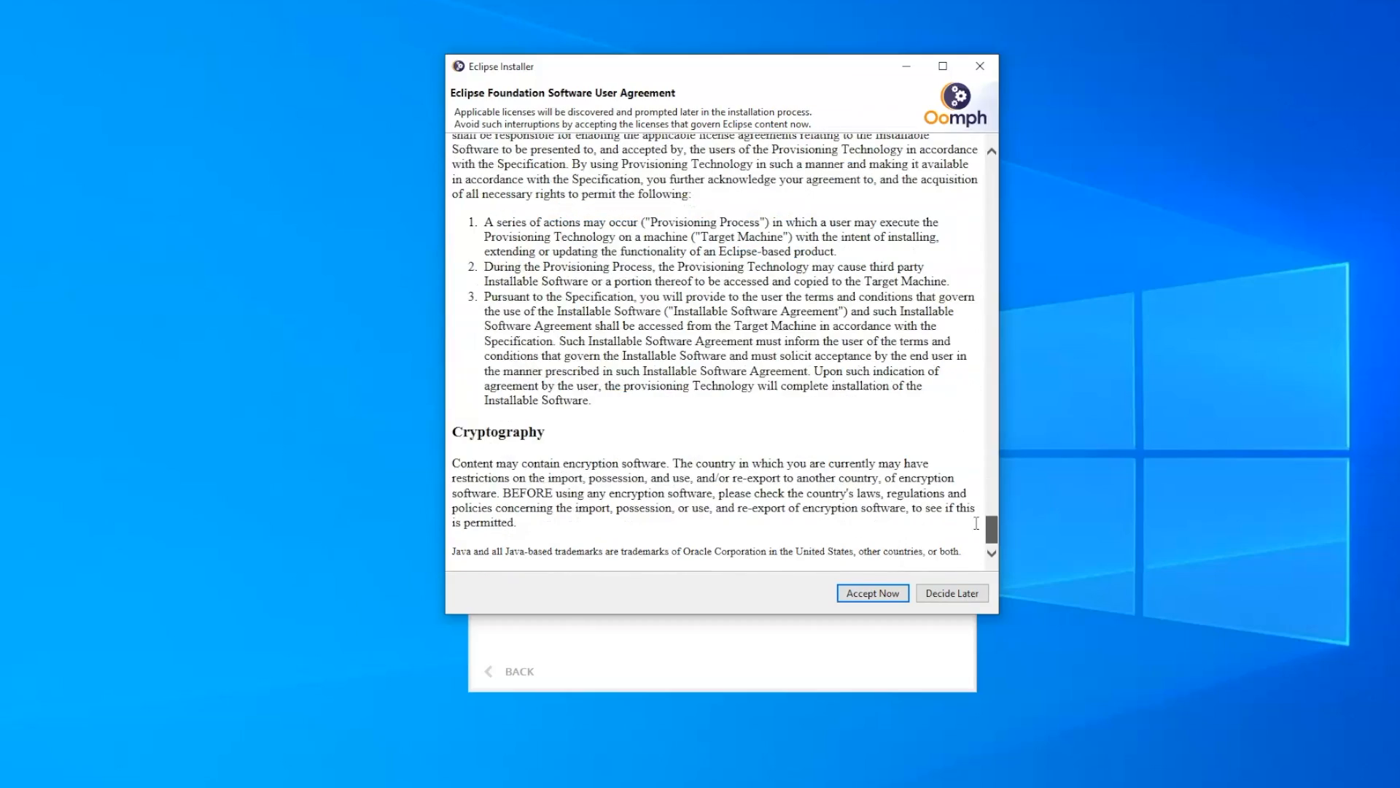
pyautogui.click(873, 593)
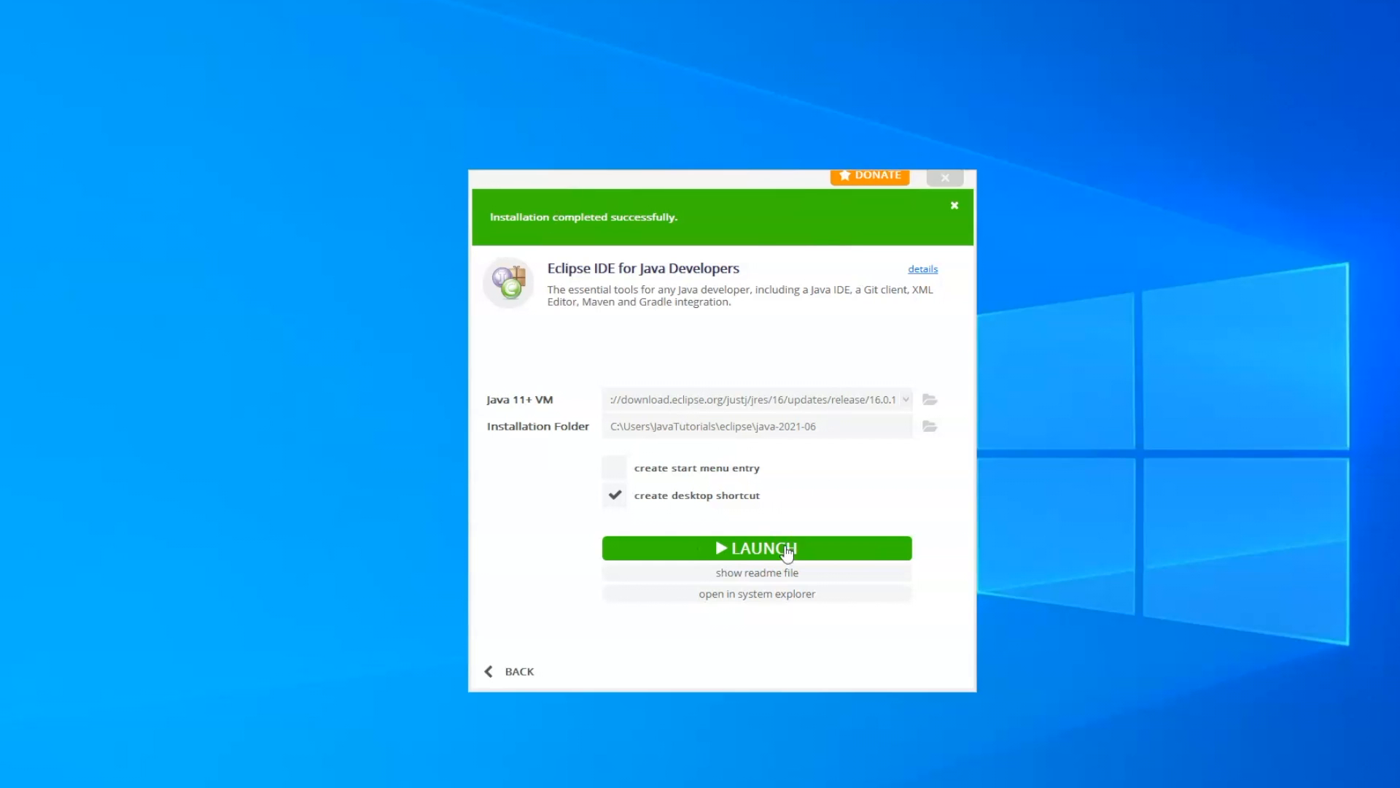
# - Launch the installed Eclipse IDE with the proposed eclipse-workspace directory, set as the default without asking again
pyautogui.click(768, 550)
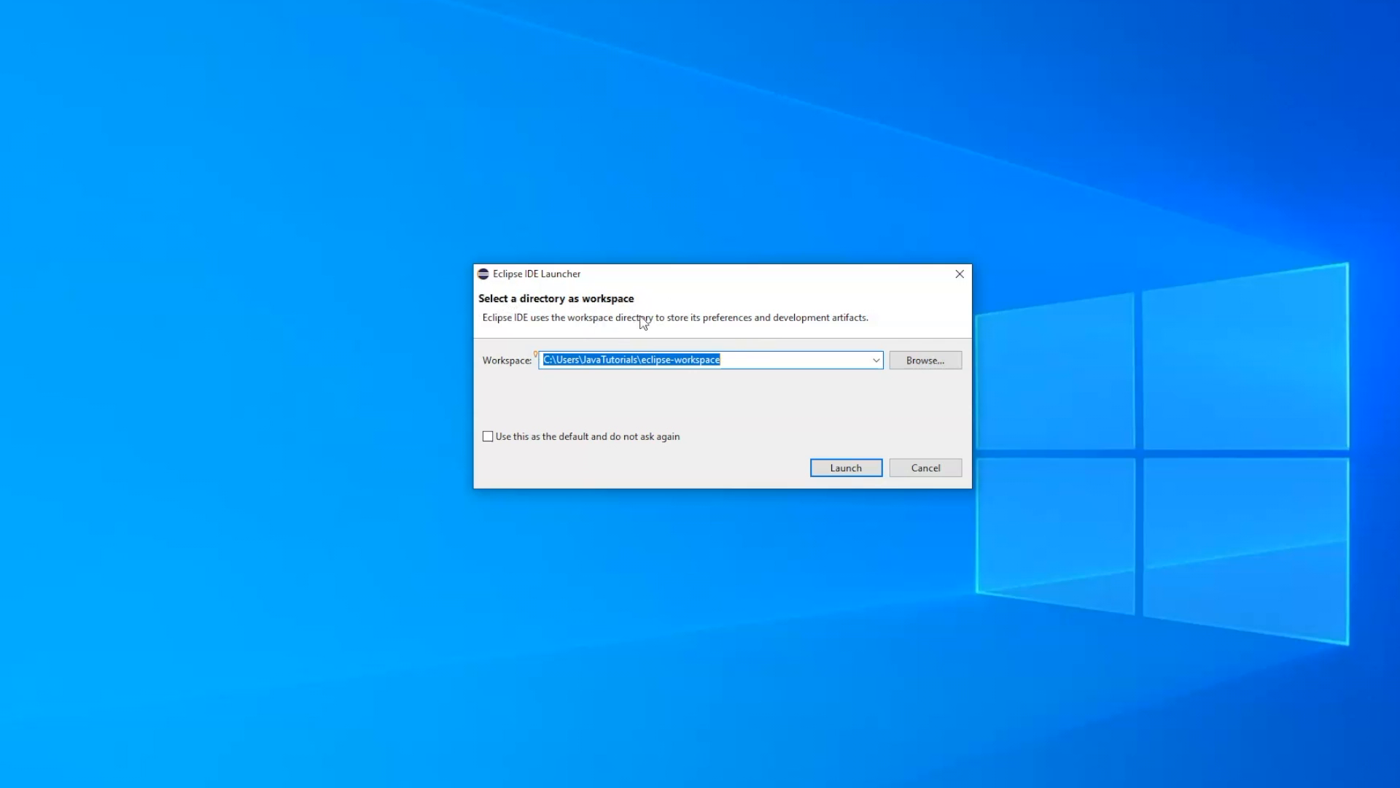
pyautogui.click(735, 360)
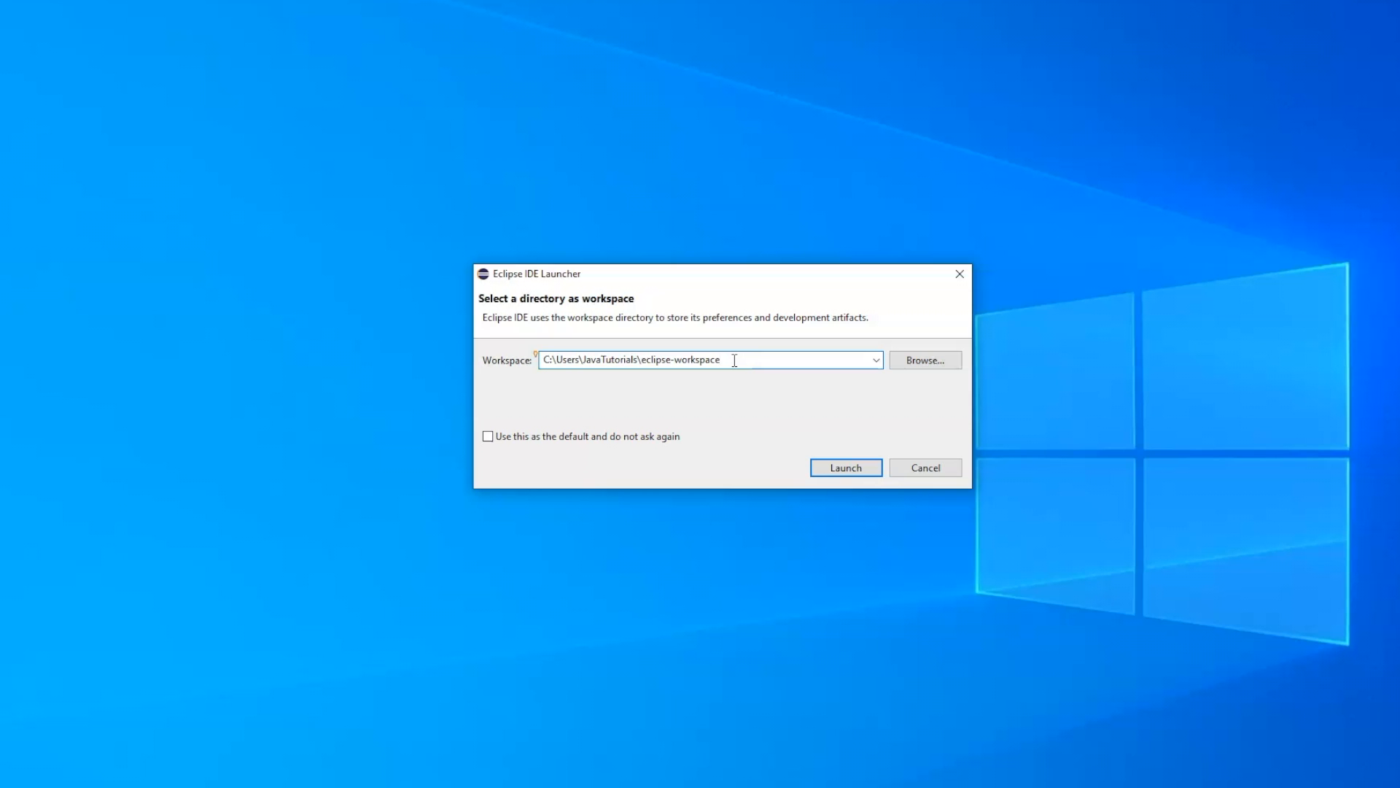
pyautogui.click(488, 436)
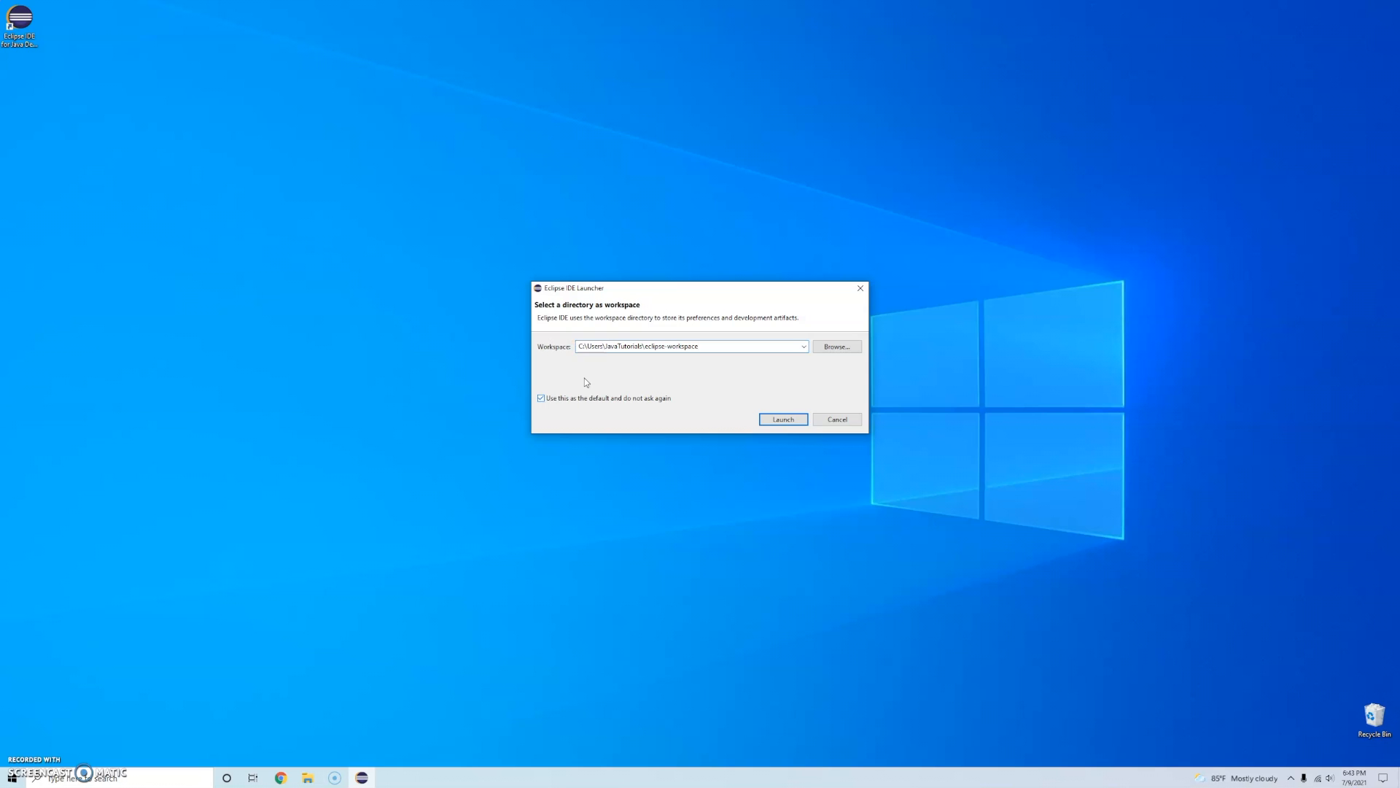
pyautogui.click(794, 422)
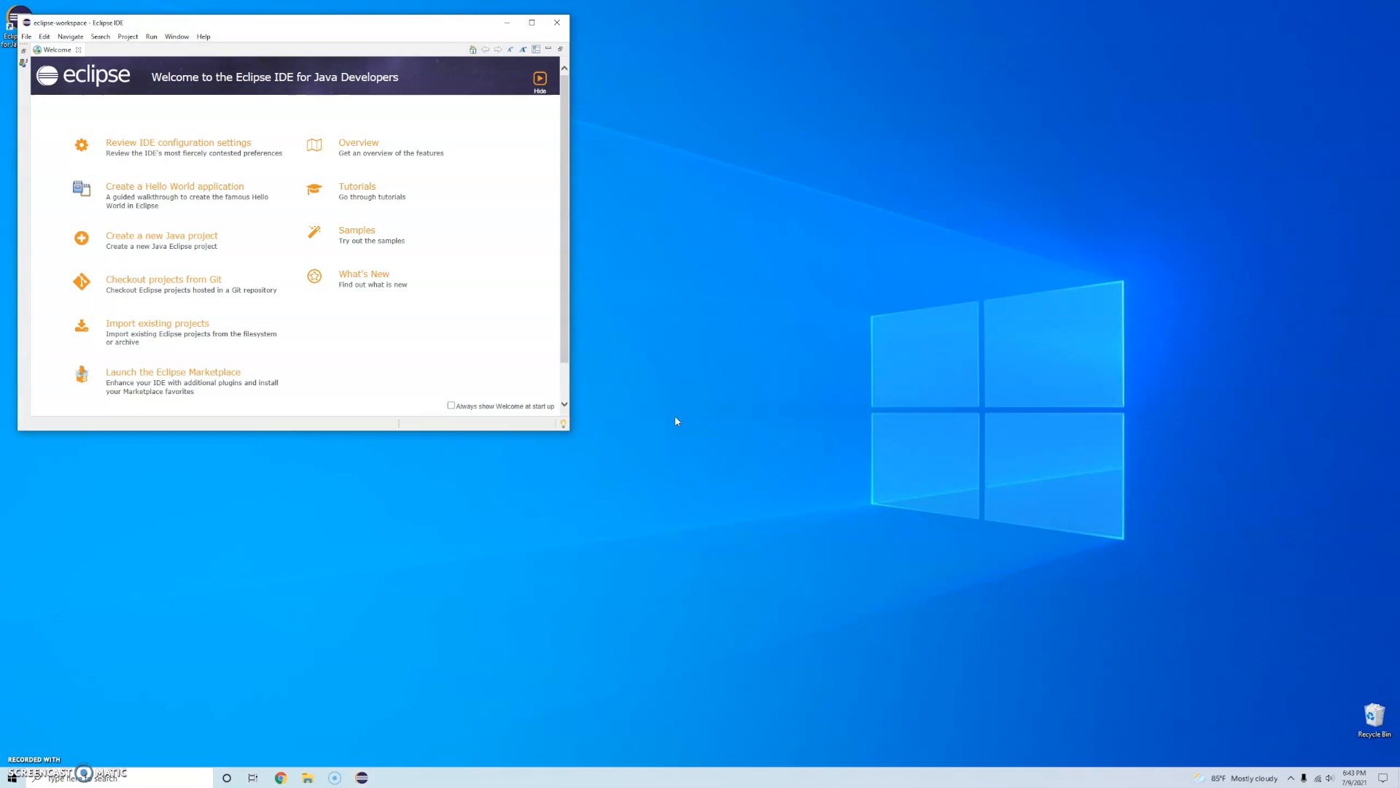
# - Center the Eclipse window on the desktop and close the Welcome, Donate, Problems, Javadoc and Declaration views
pyautogui.moveTo(242, 25); pyautogui.dragTo(679, 148)
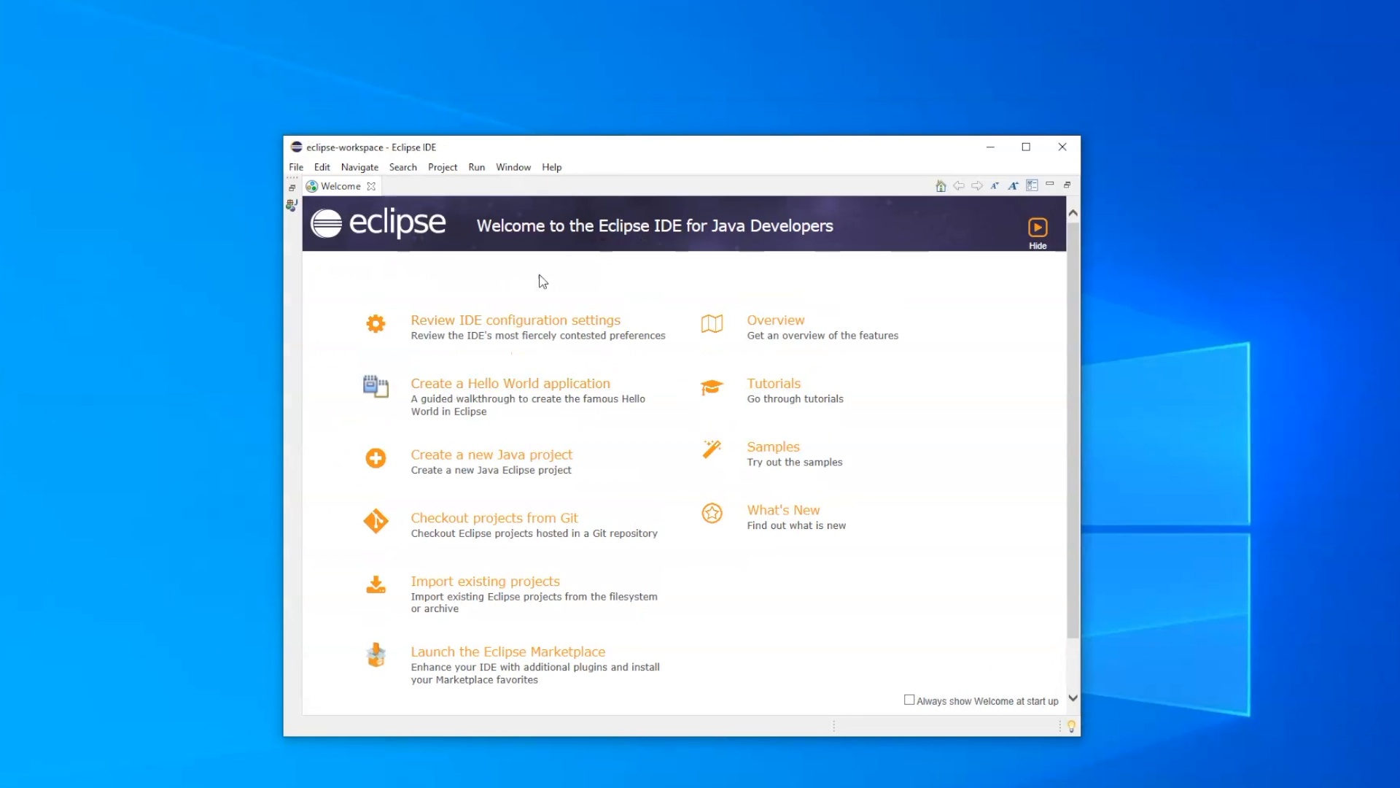
pyautogui.click(372, 187)
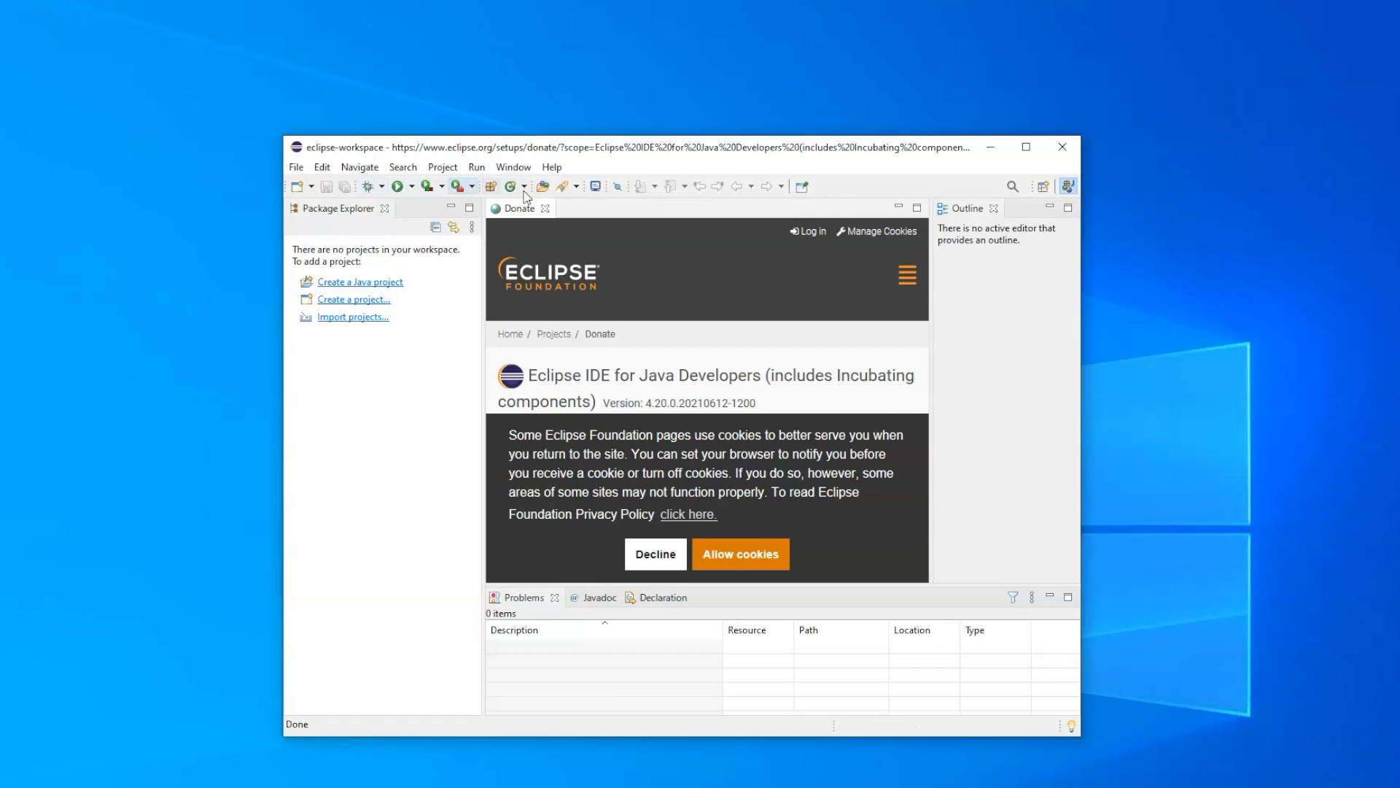
pyautogui.click(547, 211)
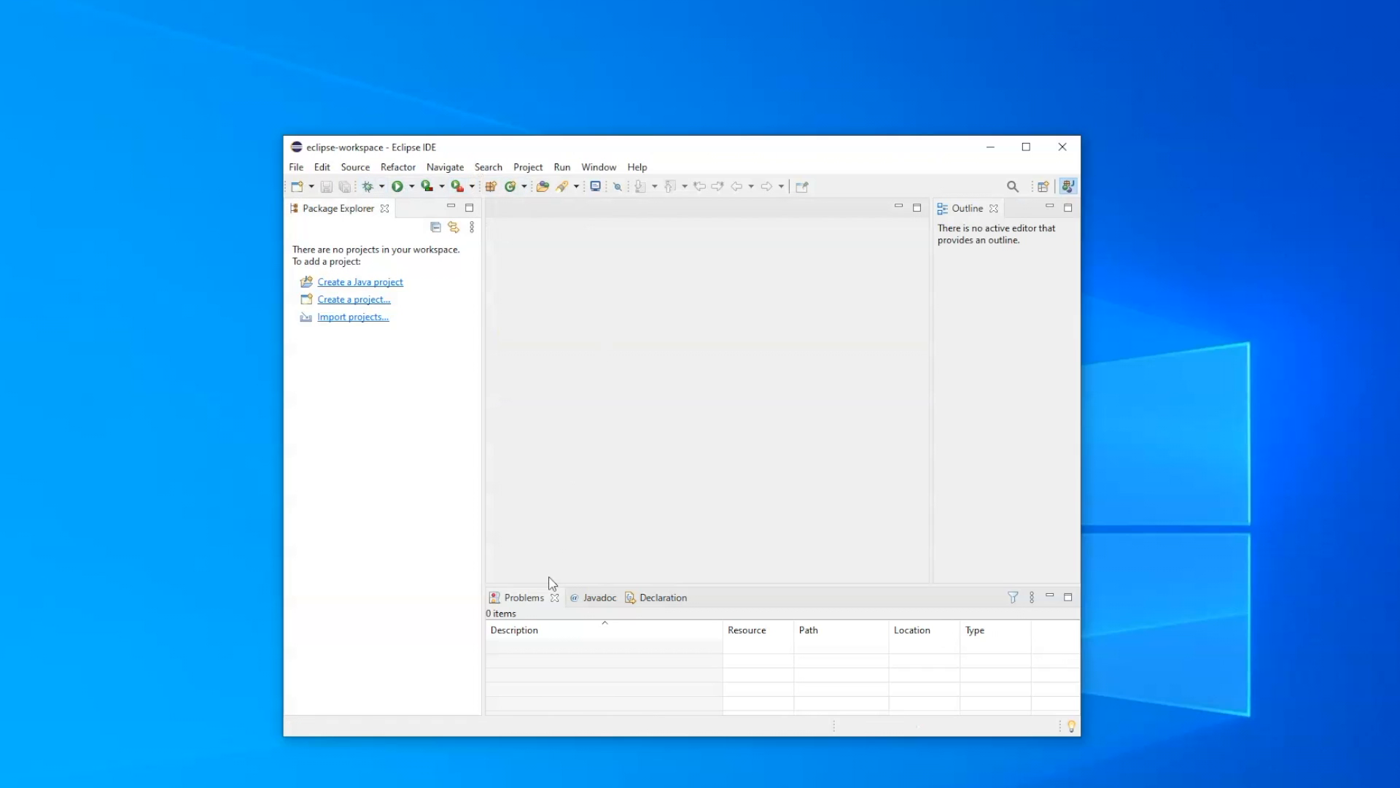
pyautogui.click(555, 598)
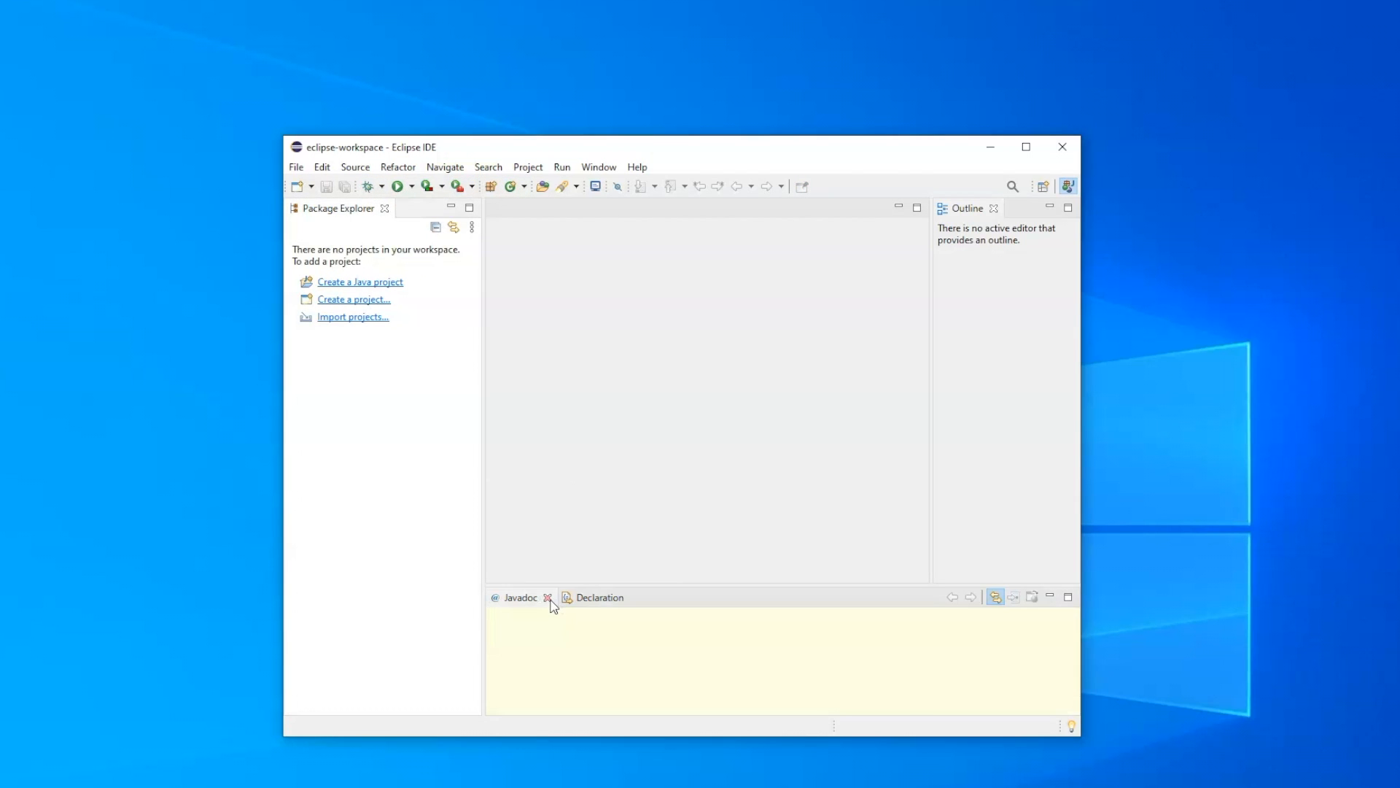
pyautogui.click(551, 600)
pyautogui.click(562, 599)
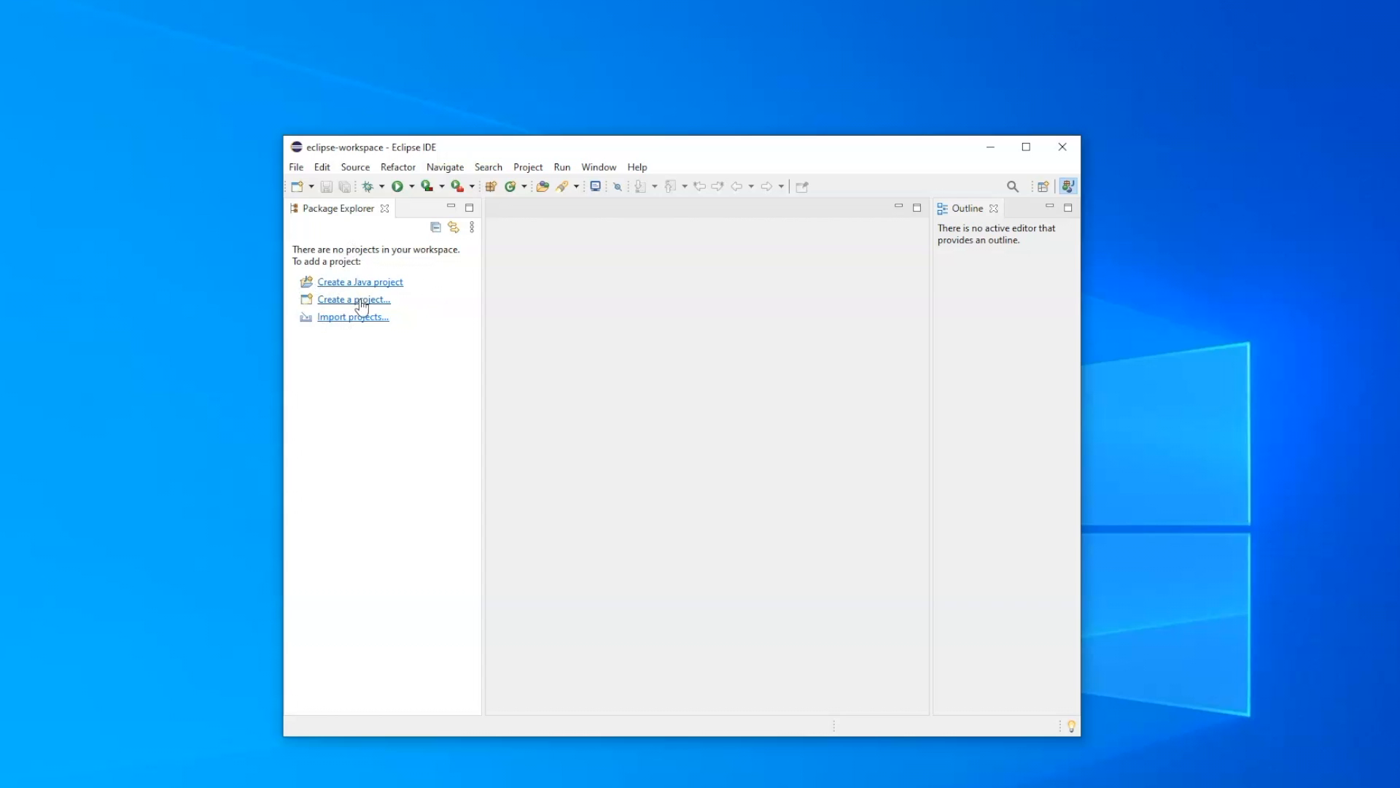
# - Create a Java project named Tutorial without a module-info.java file
pyautogui.click(313, 187)
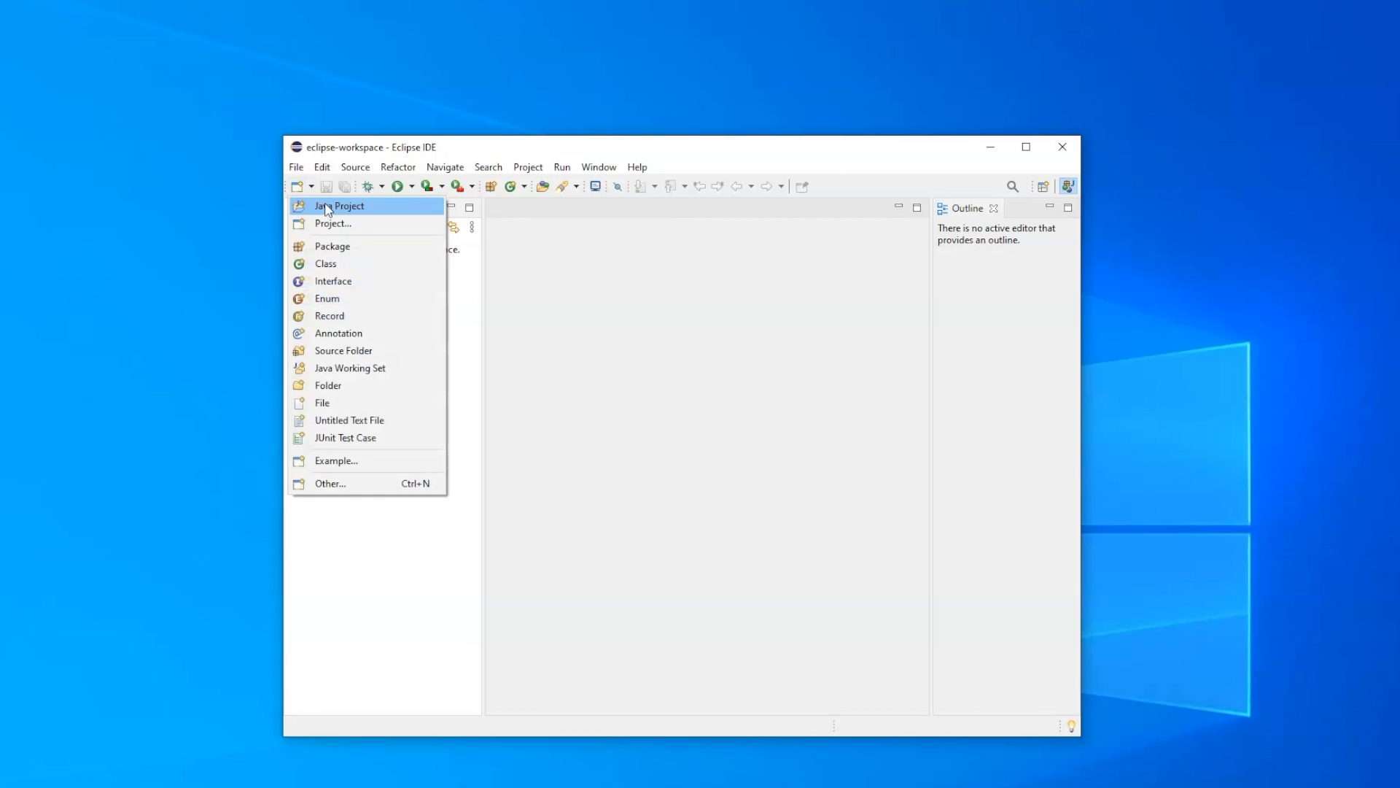
pyautogui.click(329, 211)
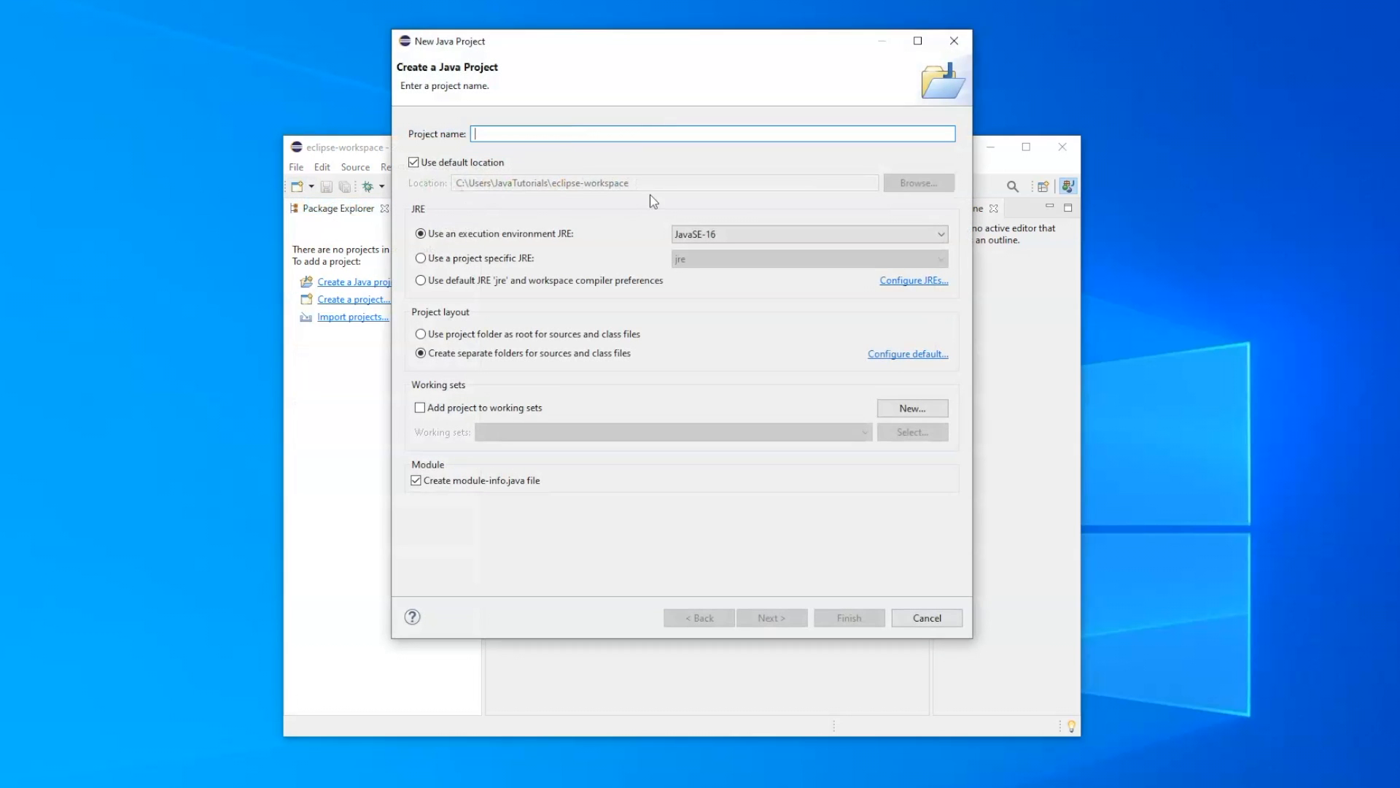
pyautogui.write('Tutorial')
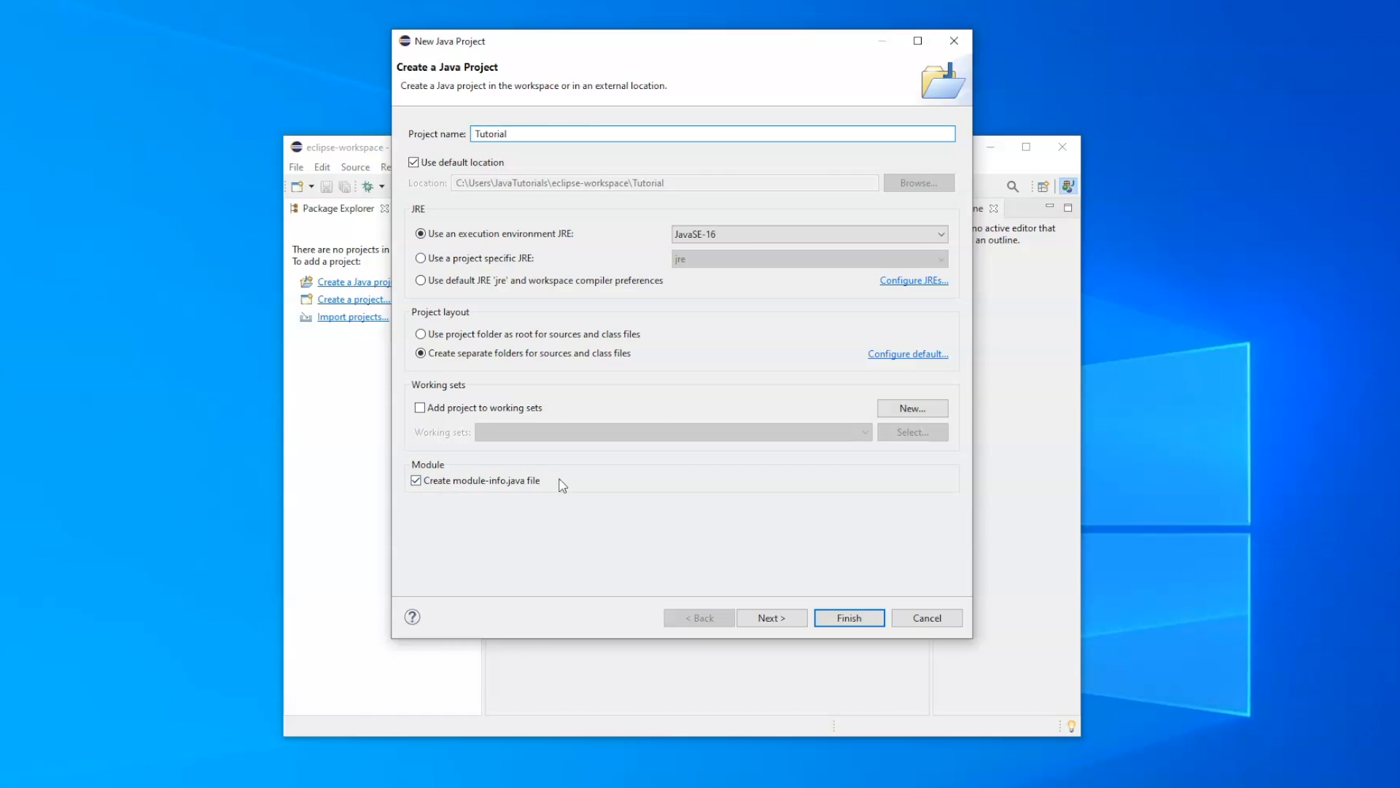
pyautogui.click(416, 481)
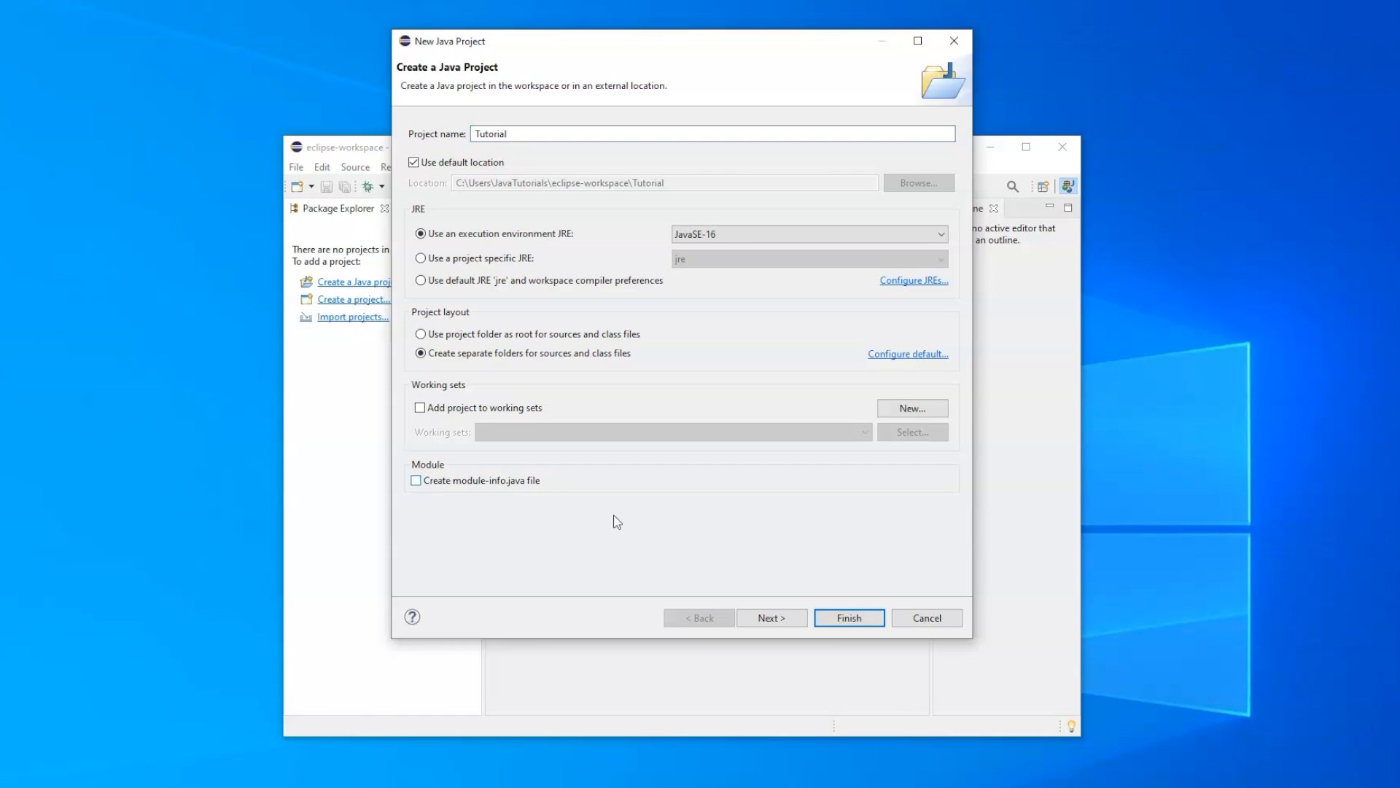
pyautogui.click(850, 618)
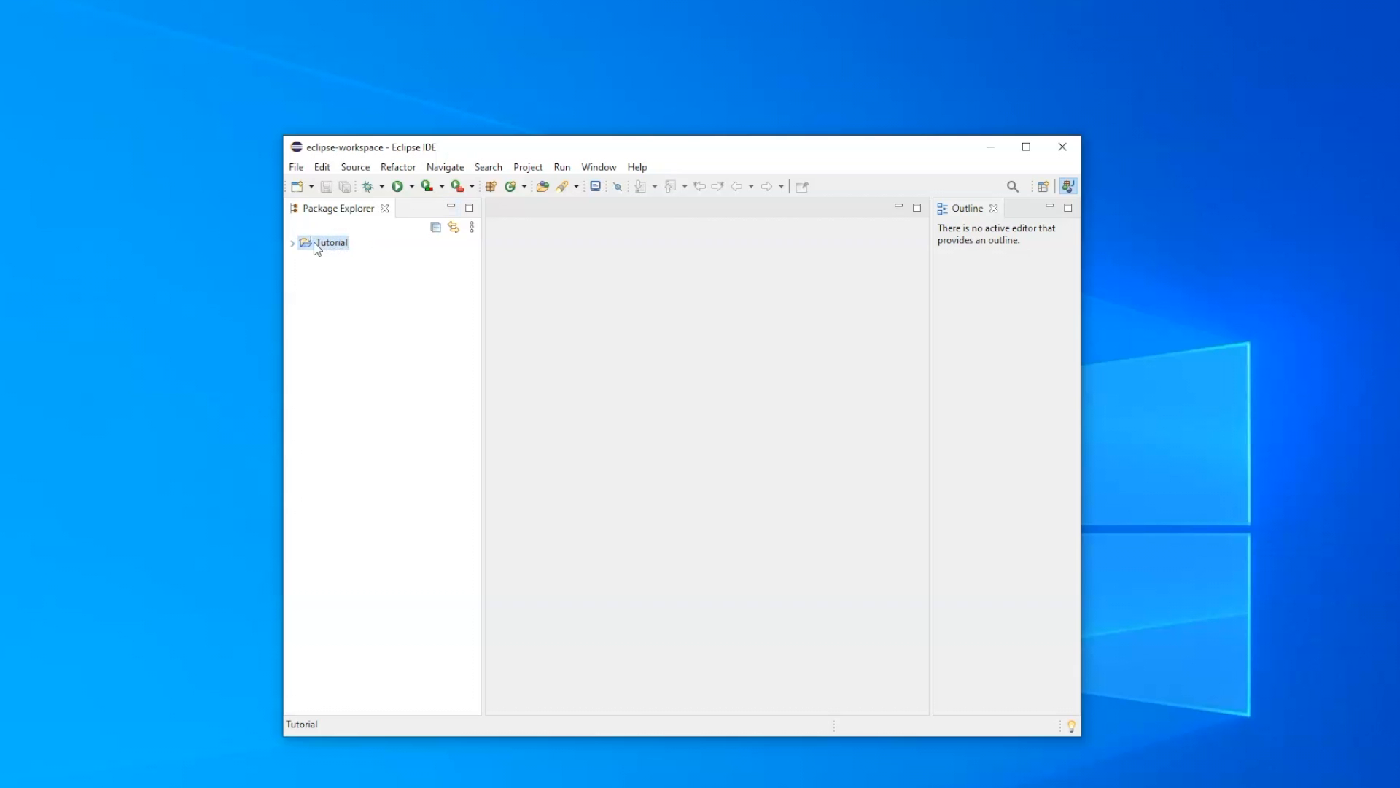
# - Add a public class named Tutorial to the Tutorial project, including a public static void main method stub
pyautogui.rightClick(317, 248)
pyautogui.moveTo(366, 254)
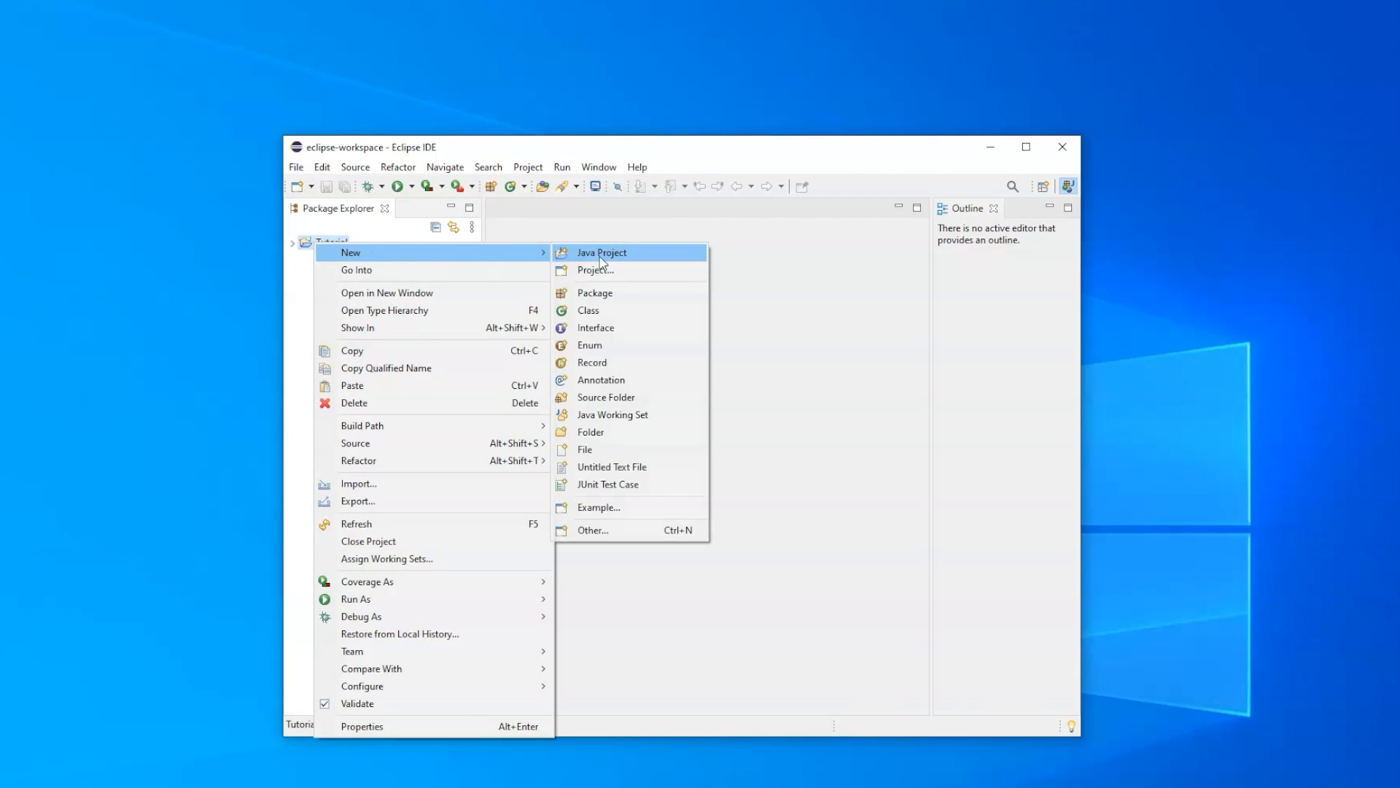
pyautogui.click(631, 310)
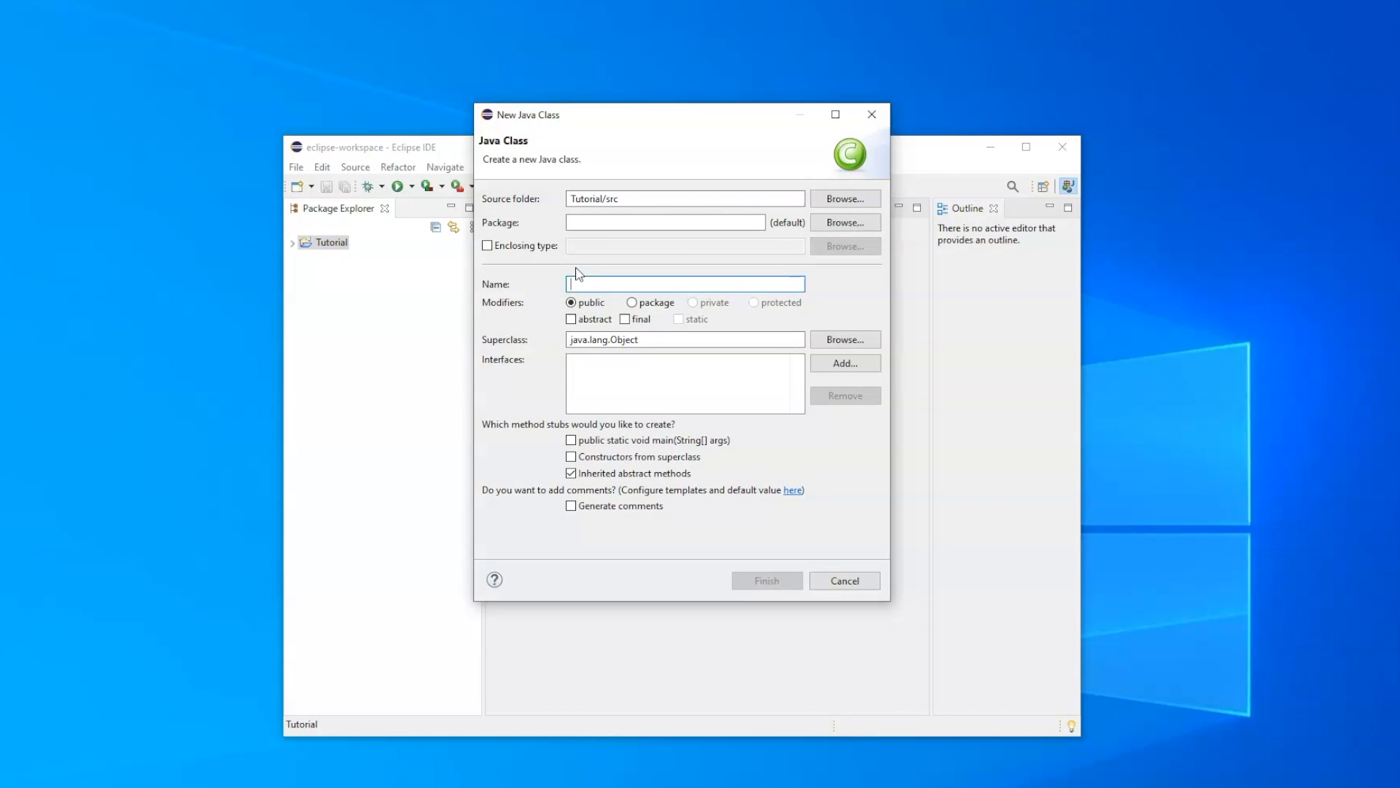
pyautogui.write('Tutorial')
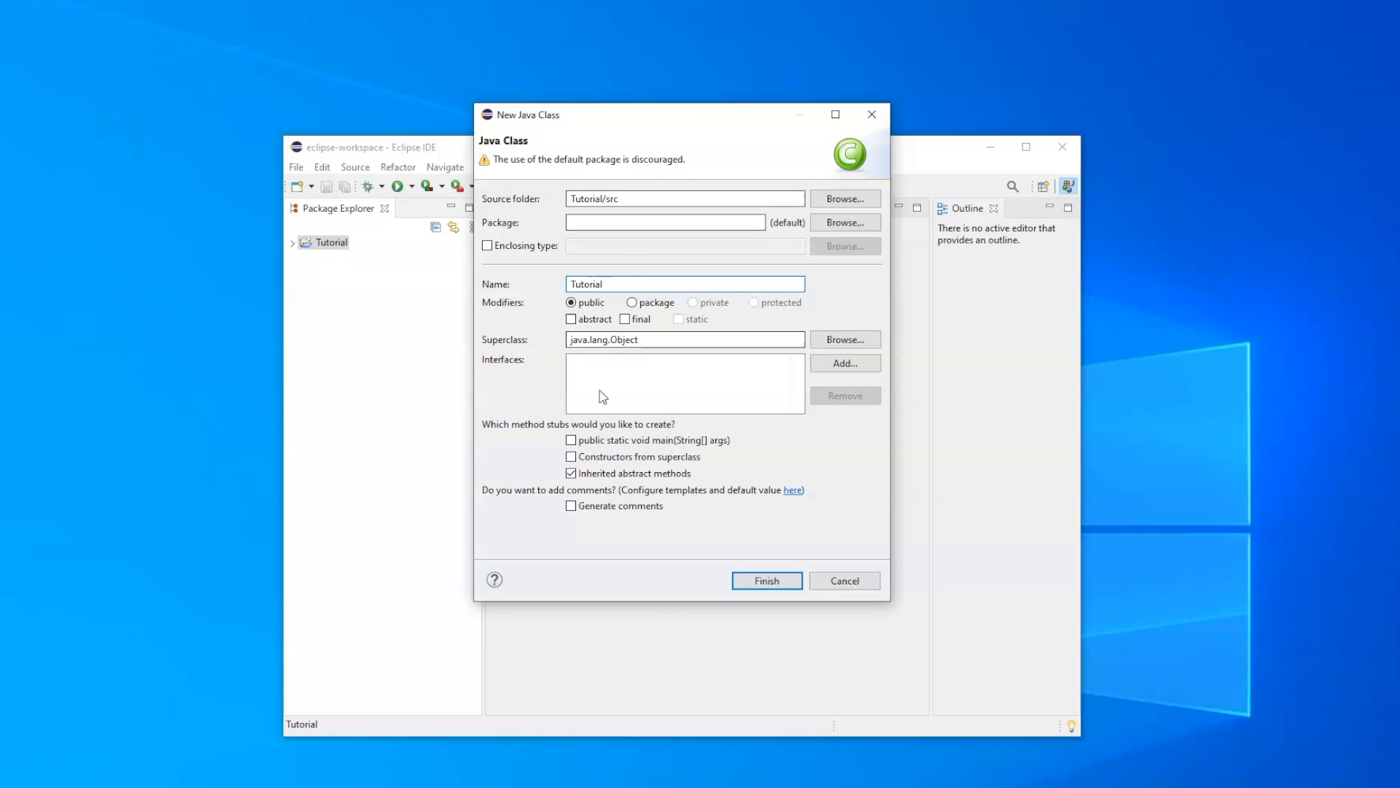
pyautogui.click(572, 441)
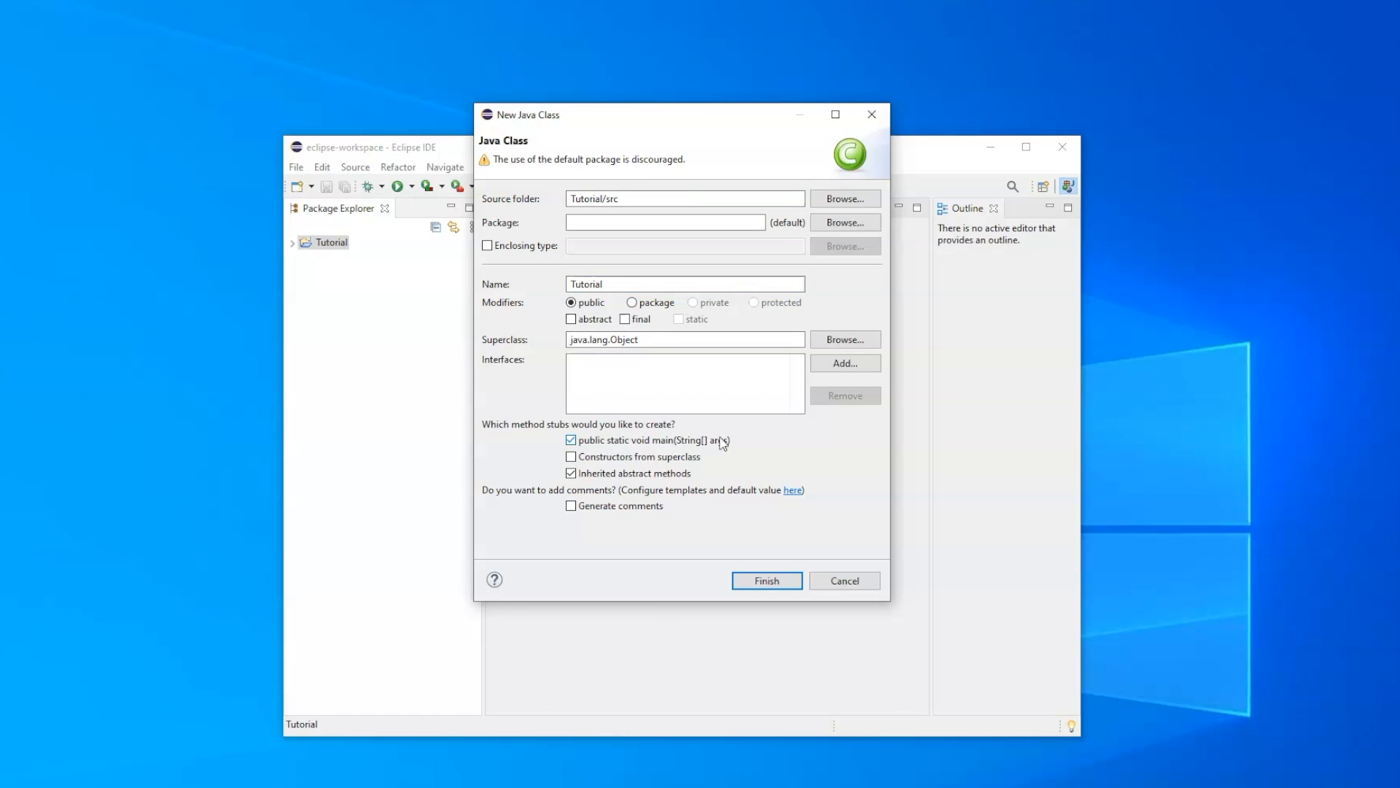
pyautogui.click(774, 582)
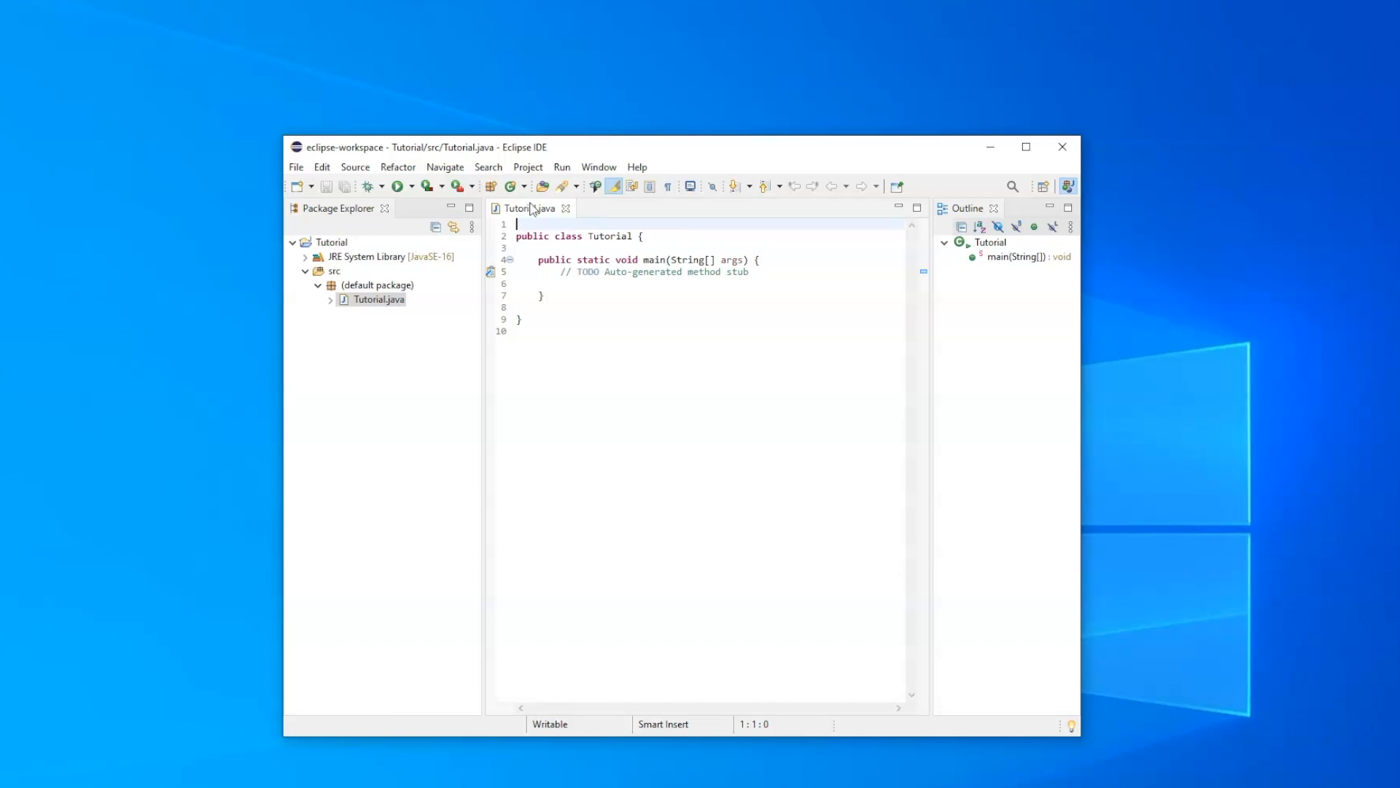
# - Remove the surplus blank lines at the start, inside and at the end of Tutorial.java
pyautogui.click(572, 356)
pyautogui.press('BackSpace')
pyautogui.press('Up')
pyautogui.press('BackSpace')
pyautogui.click(539, 222)
pyautogui.press('Delete')
pyautogui.press('End')
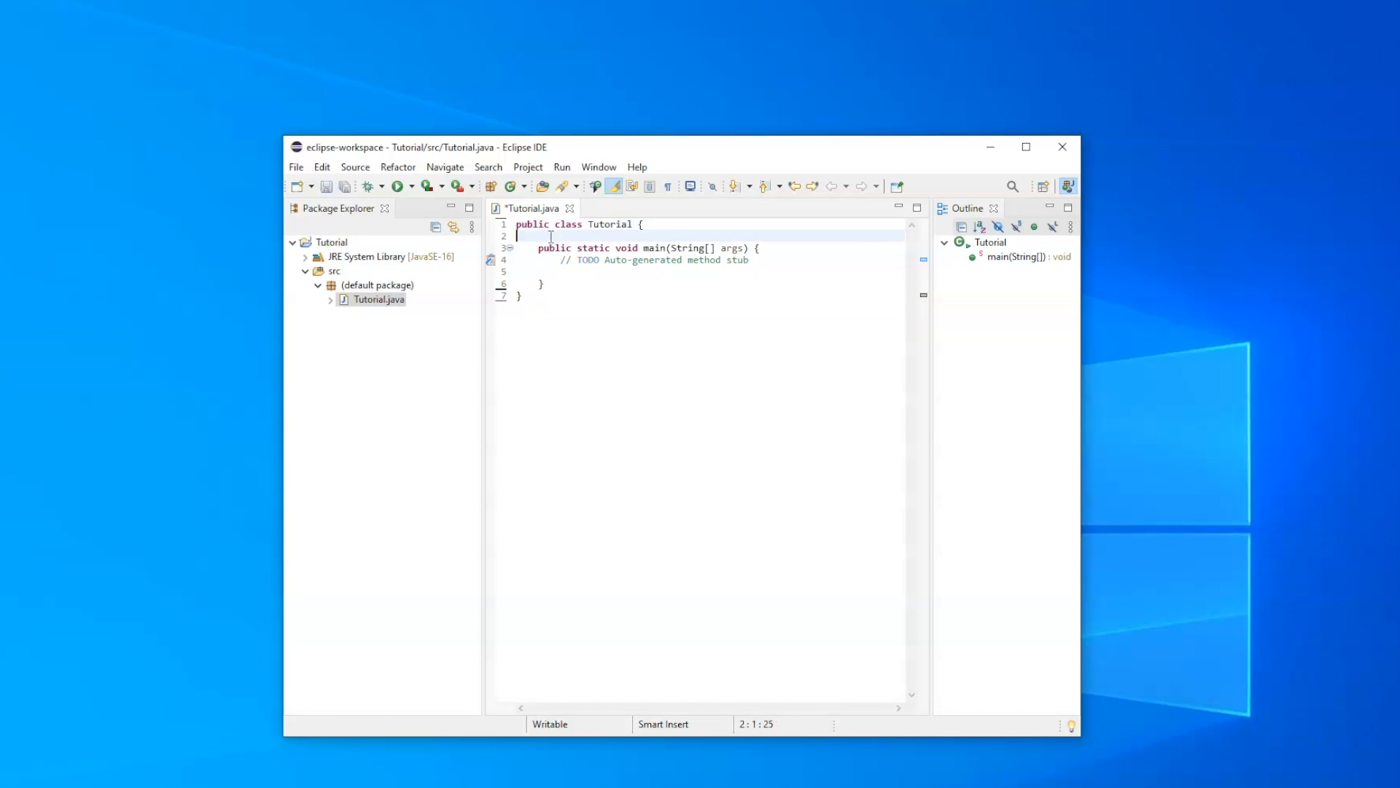
pyautogui.press('Delete')
pyautogui.click(585, 260)
pyautogui.press('BackSpace')
# - Delete the auto-generated TODO comment from the main method
pyautogui.moveTo(756, 249); pyautogui.dragTo(562, 250)
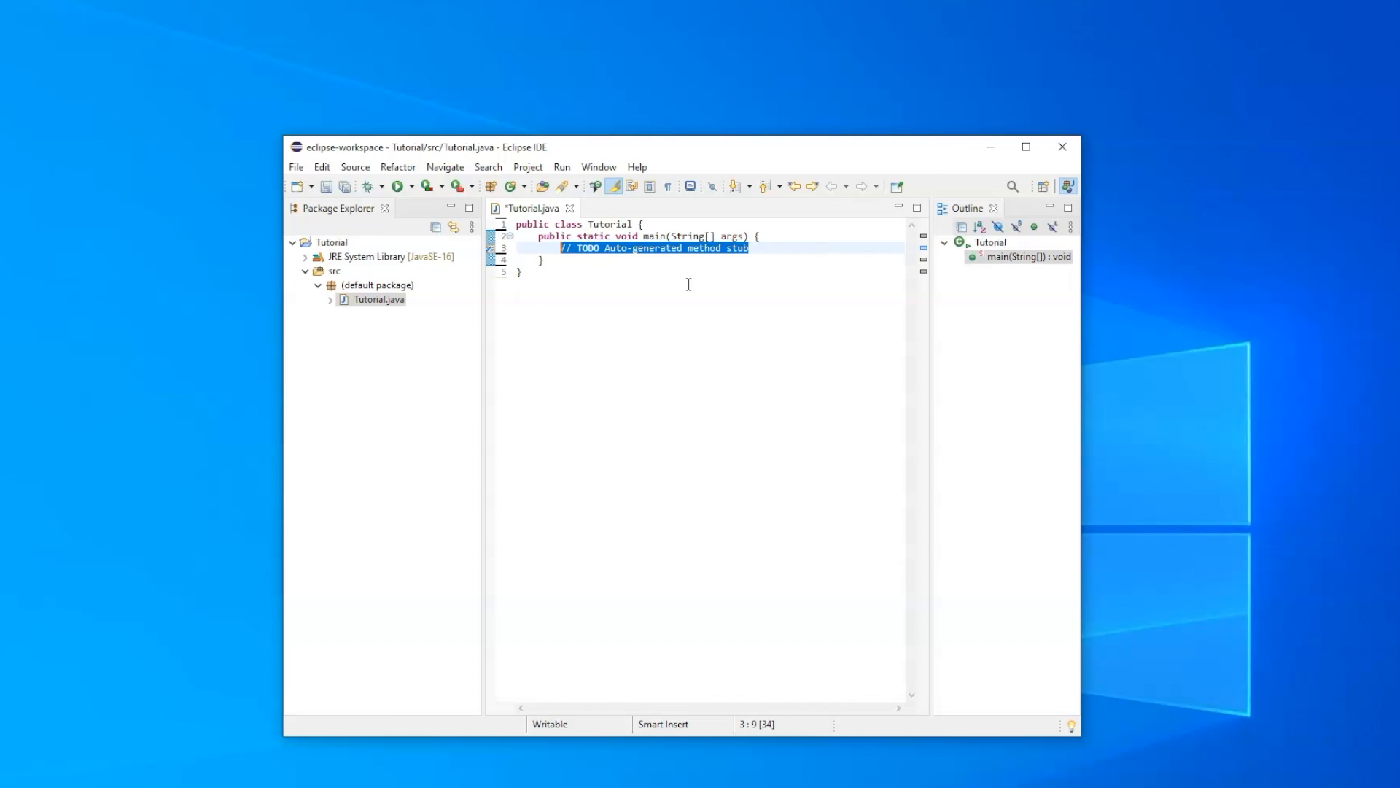
pyautogui.click(753, 249)
pyautogui.moveTo(753, 249); pyautogui.dragTo(564, 254)
pyautogui.press('Delete')
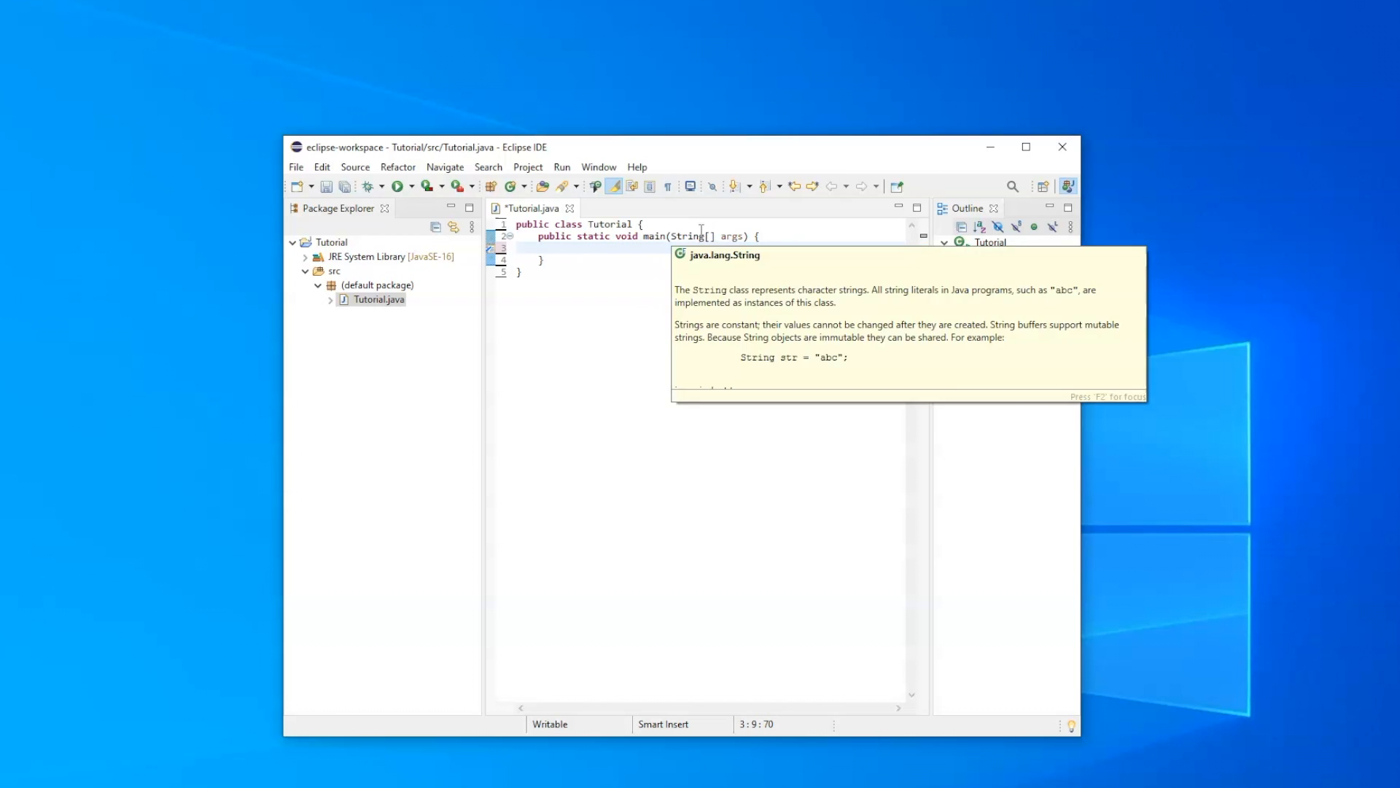
# - Write the statement System.out.println("Hello World!"); in the body of the main method
pyautogui.write('System.ou')
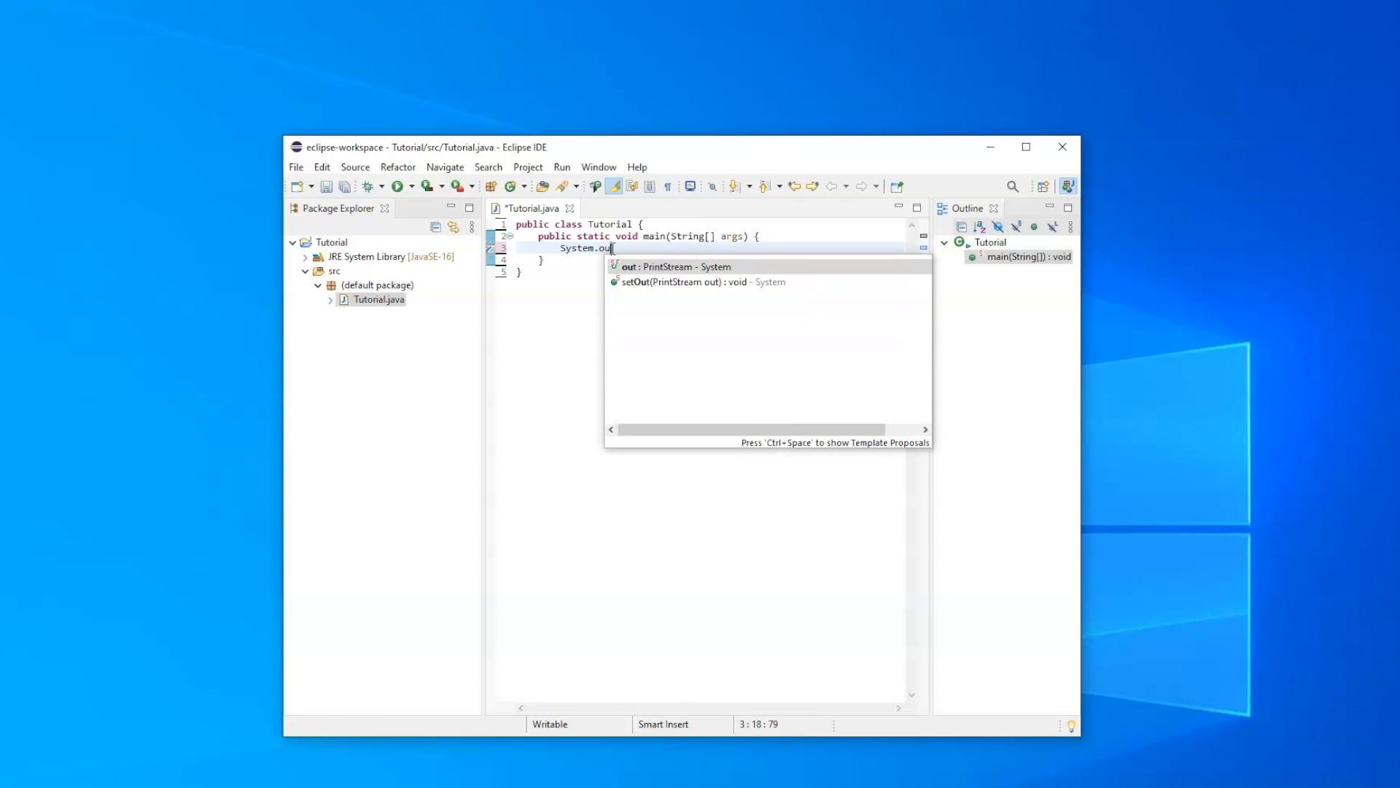
pyautogui.write('t.println')
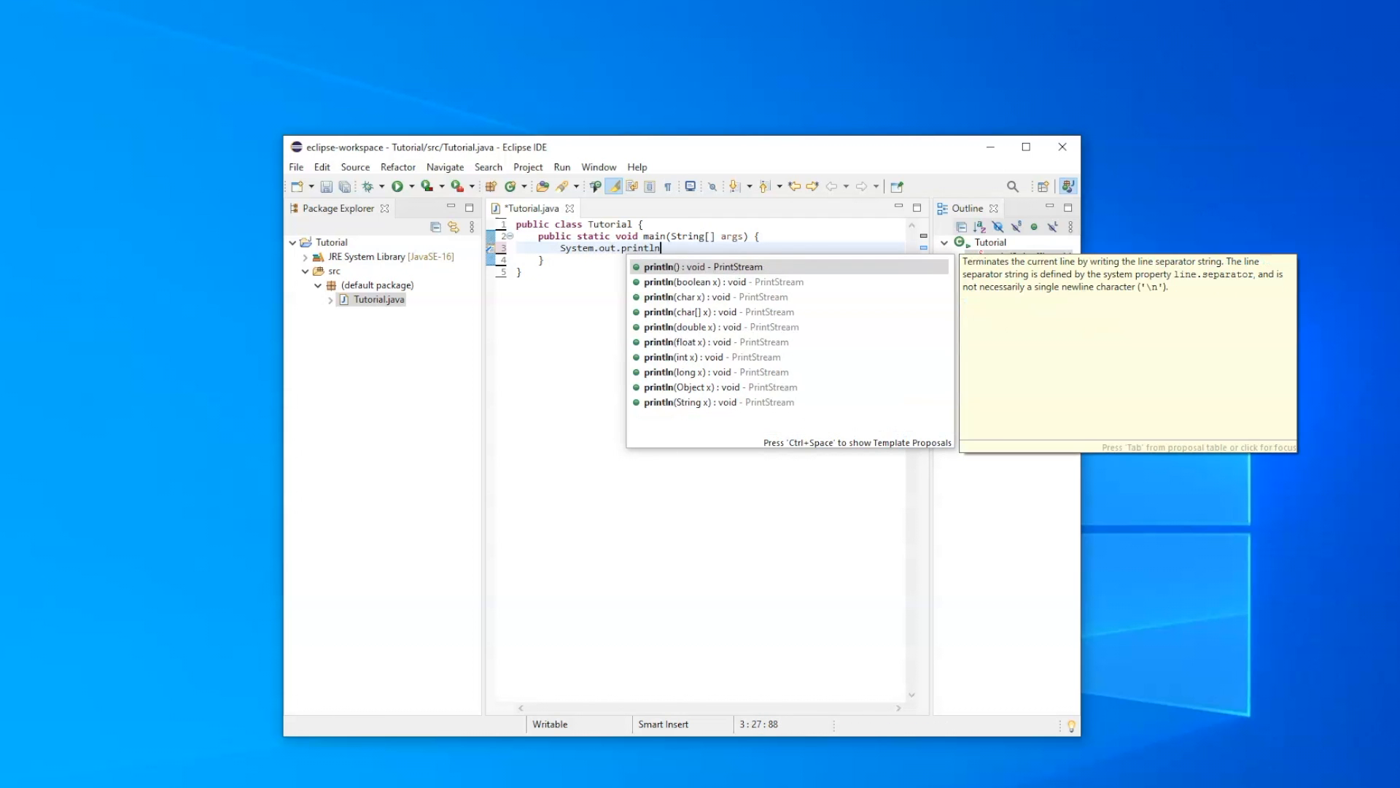
pyautogui.press('Return')
pyautogui.press('Return')
pyautogui.write('H')
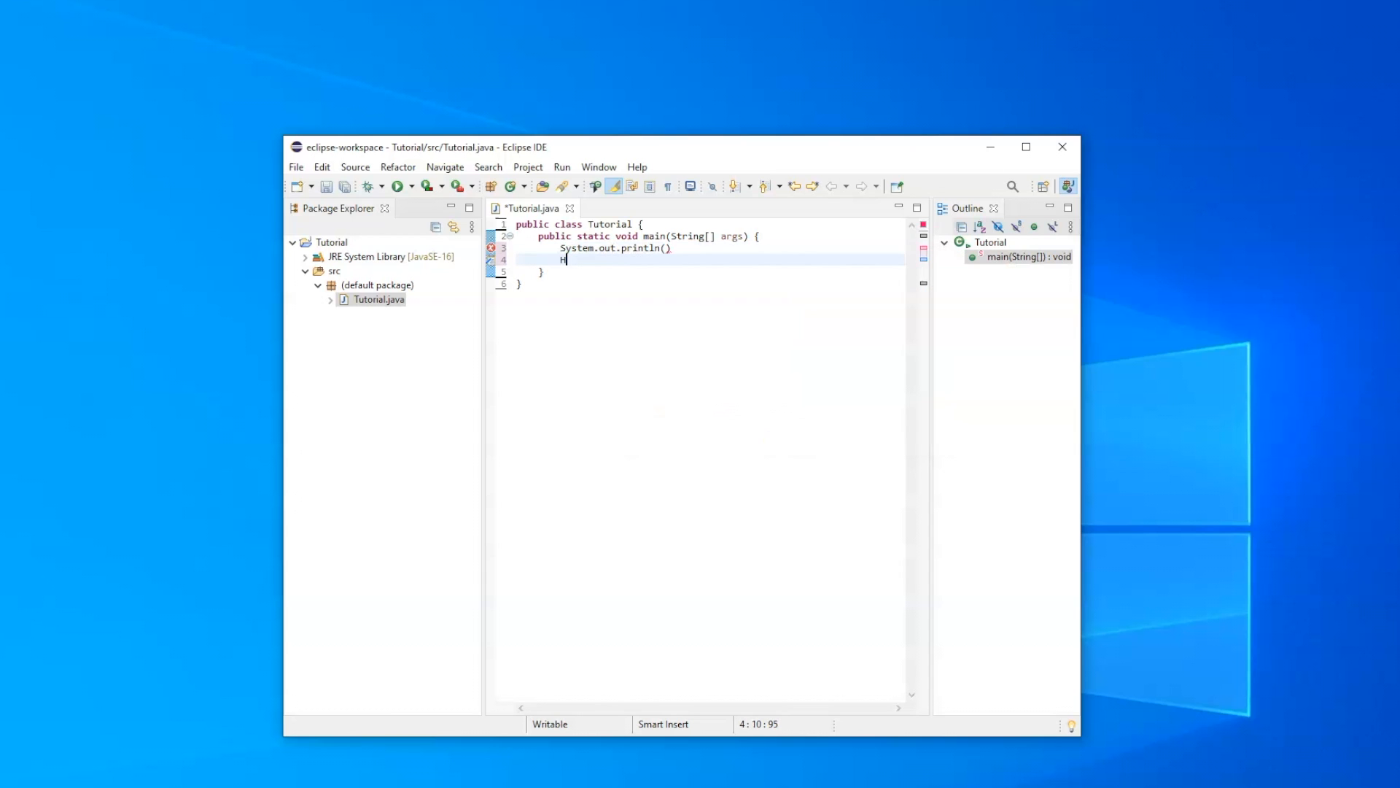
pyautogui.press('BackSpace')
pyautogui.press('BackSpace')
pyautogui.press('BackSpace')
pyautogui.click(665, 250)
pyautogui.write('"Hello World')
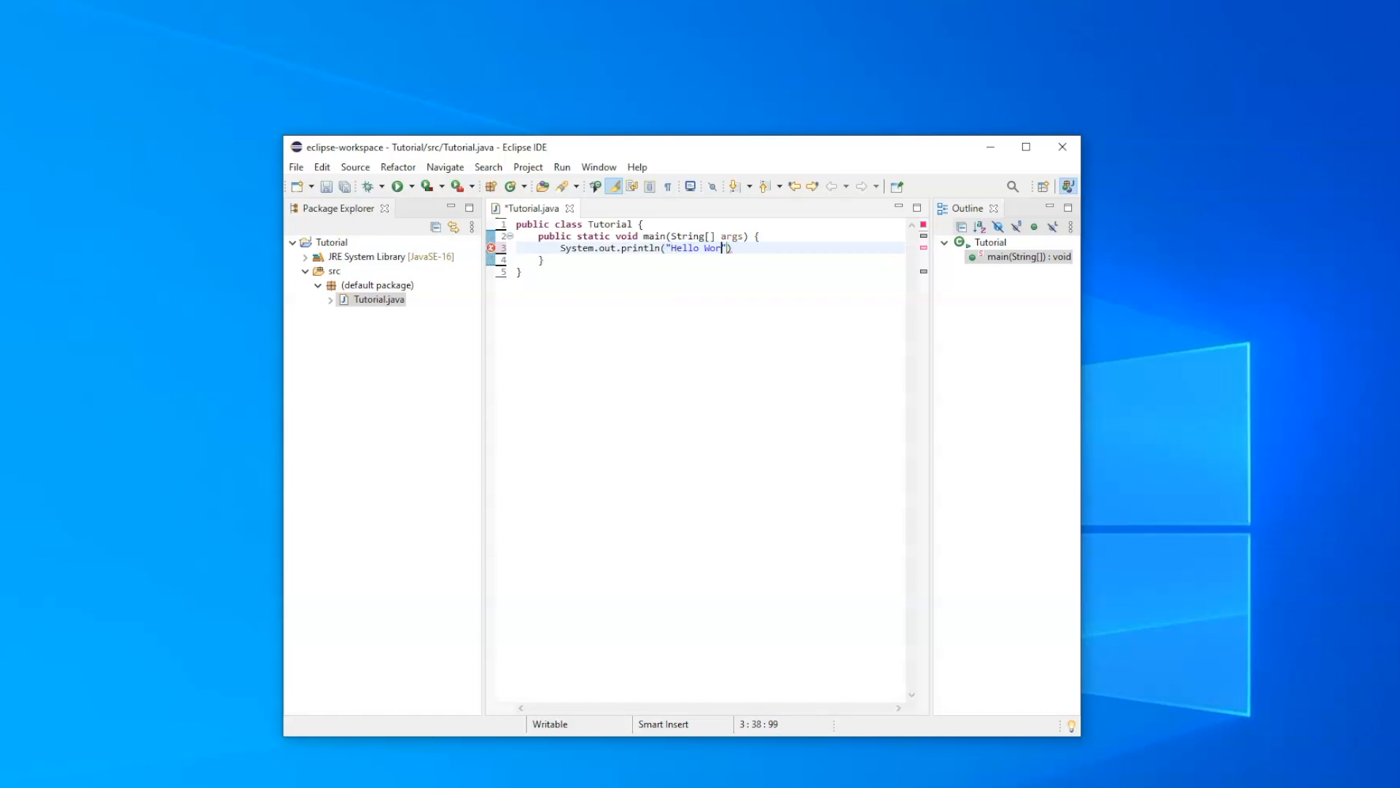
pyautogui.write('!");')
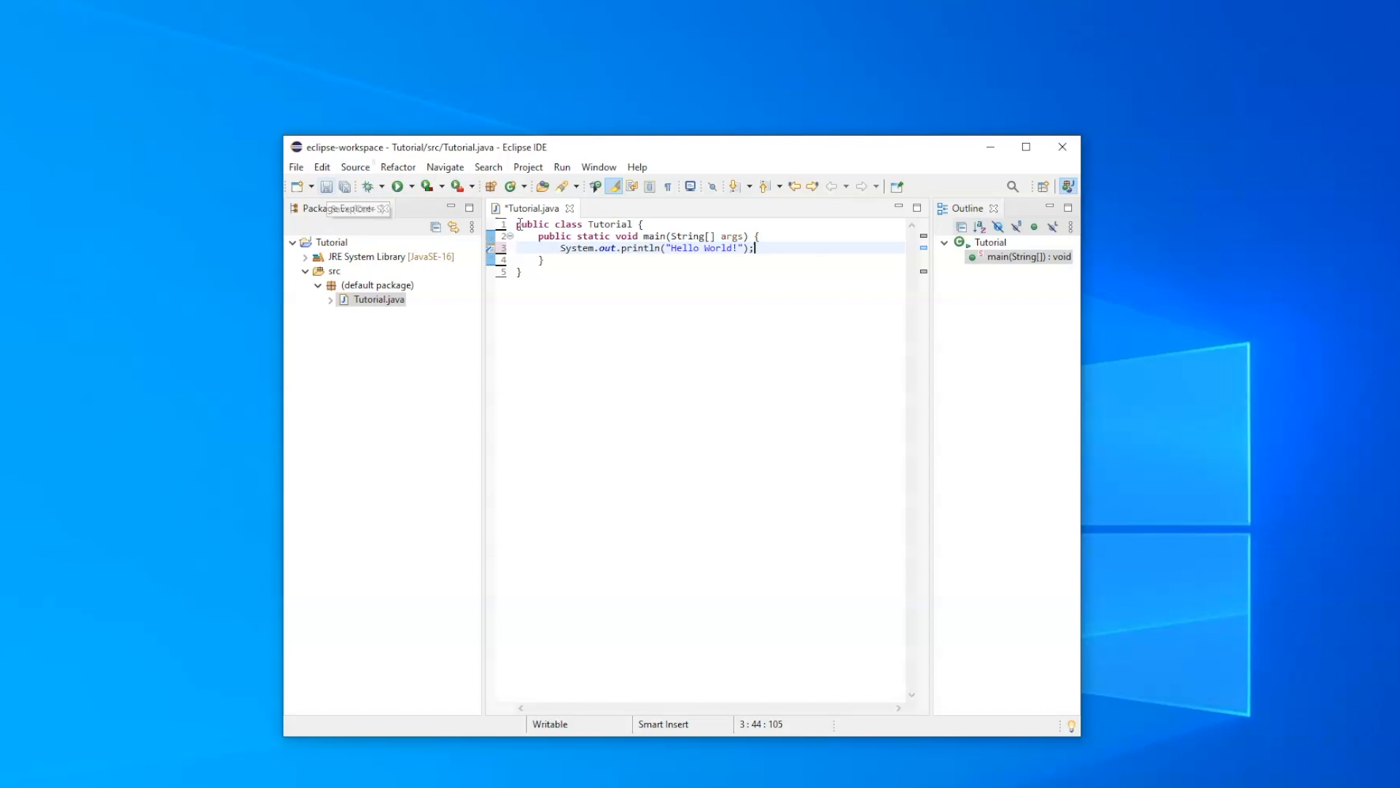
# - Run Tutorial.java with resources always saved before launching, and check the text printed in the console
pyautogui.click(397, 187)
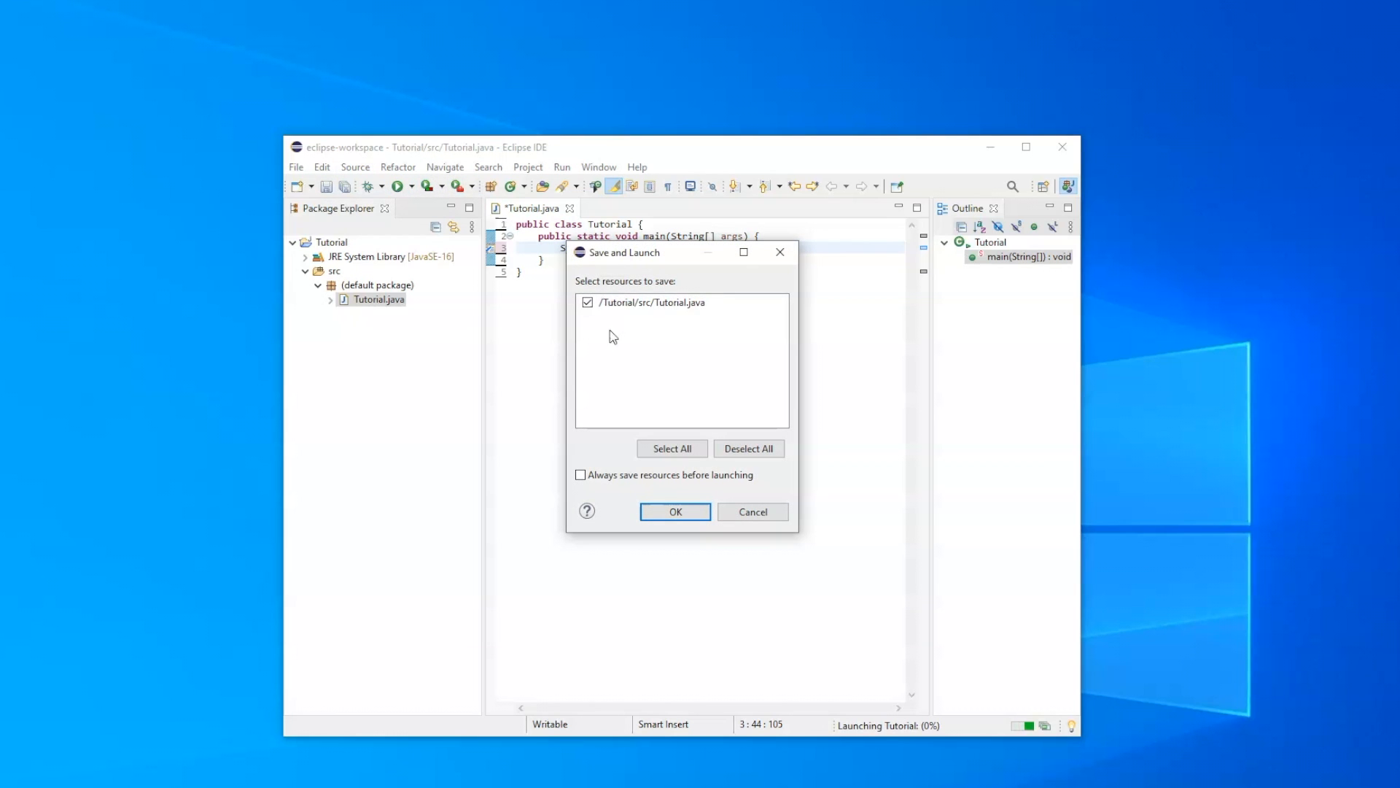
pyautogui.click(581, 476)
pyautogui.click(683, 514)
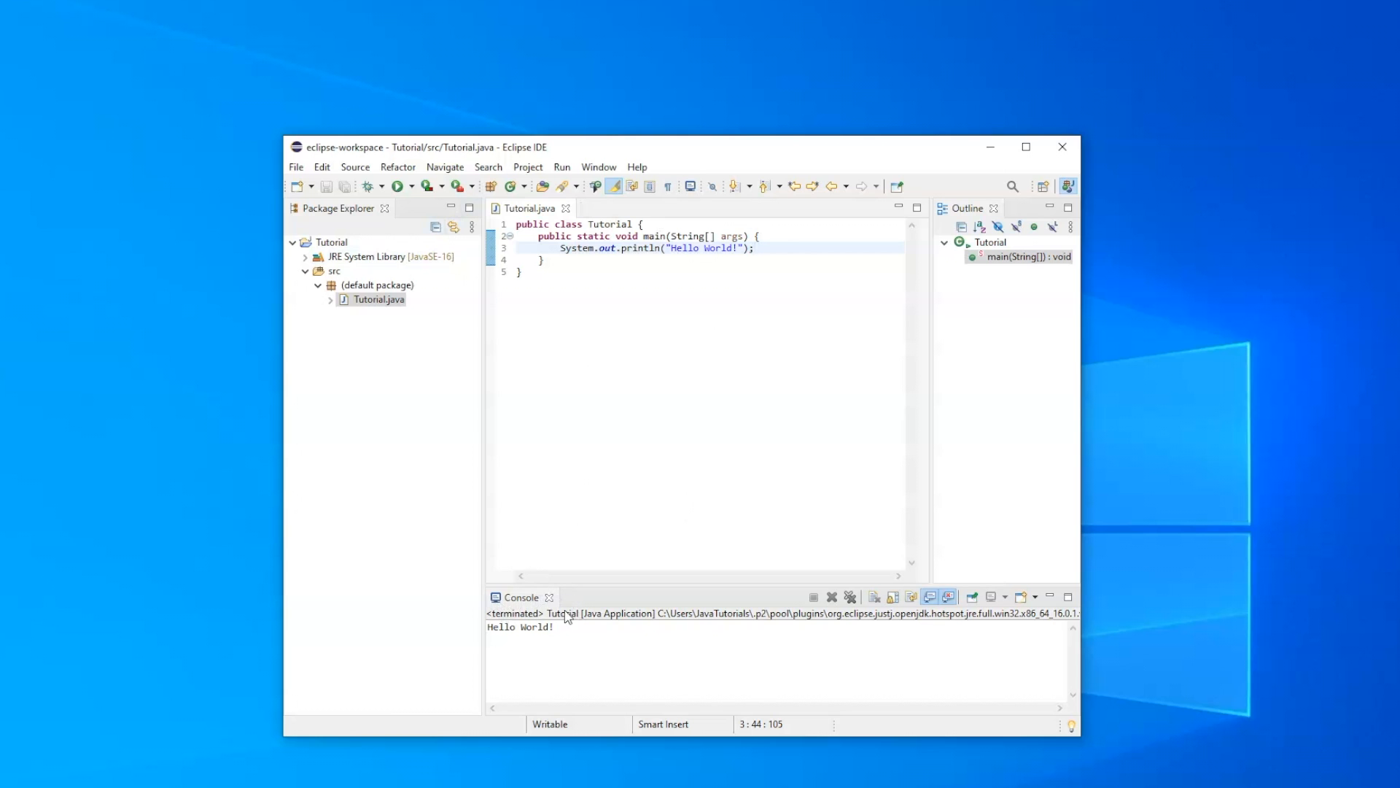
pyautogui.moveTo(488, 627); pyautogui.dragTo(557, 627)
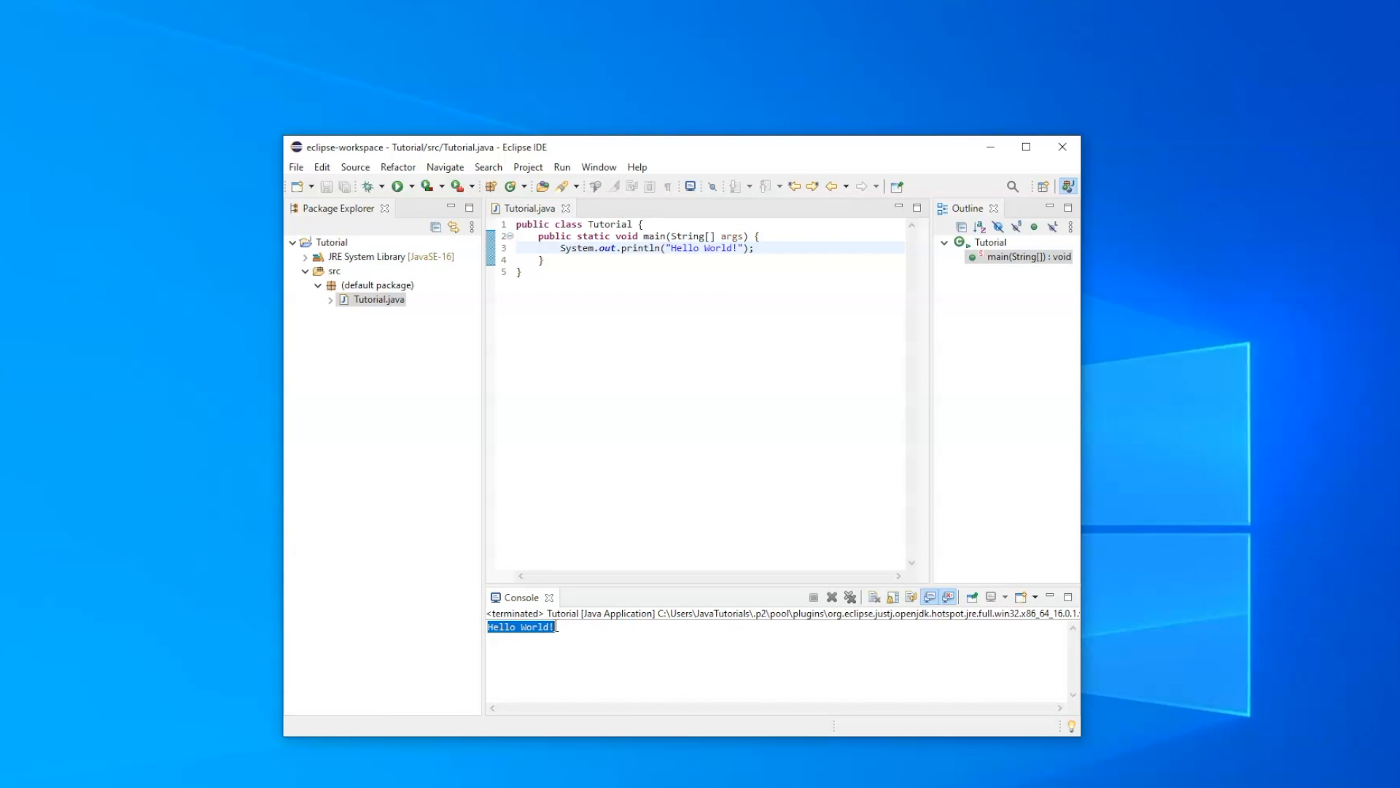
pyautogui.click(563, 627)
pyautogui.moveTo(573, 252)
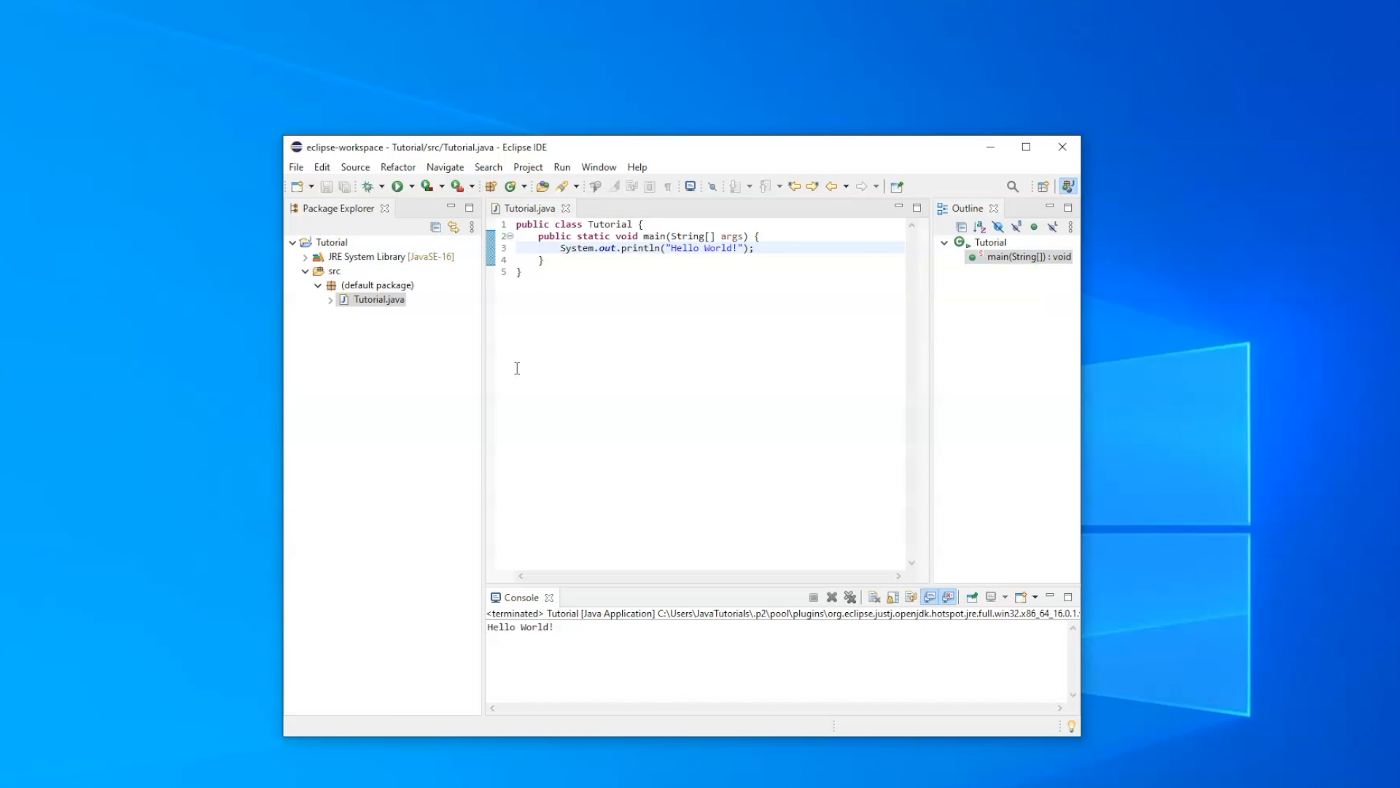